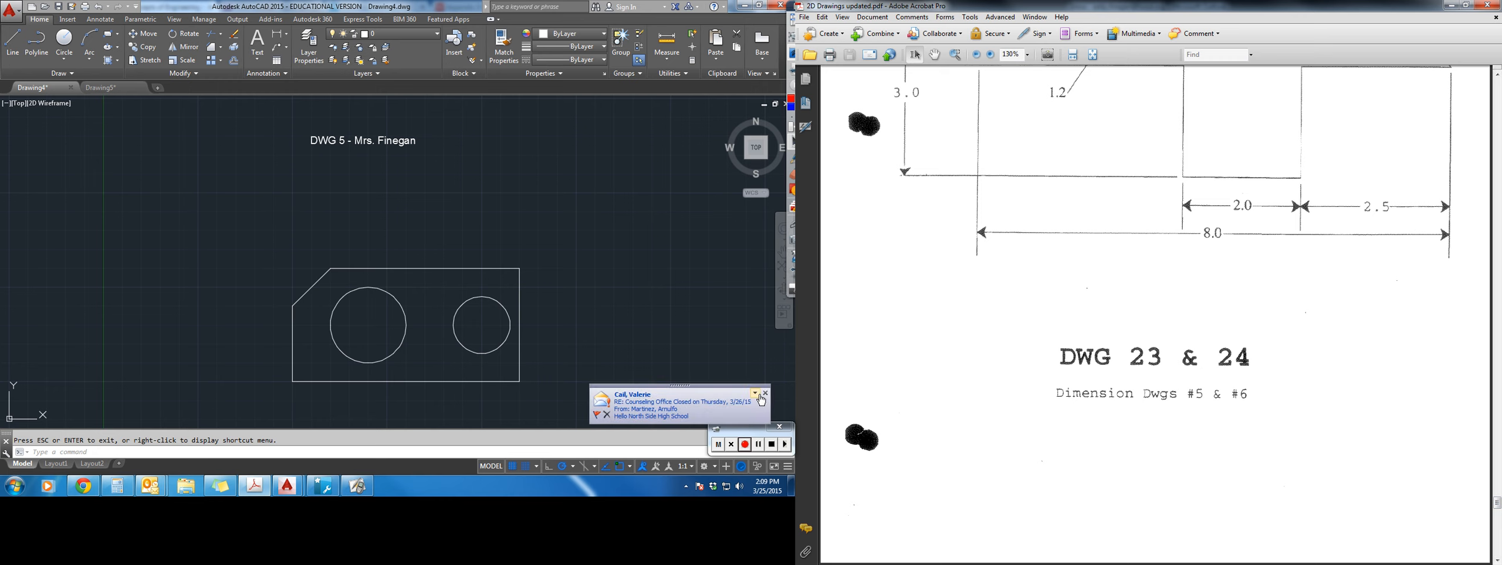
# Dismiss the mail notification and bring the DWG 5 reference drawing into view in the Acrobat PDF.
pyautogui.click(765, 393)
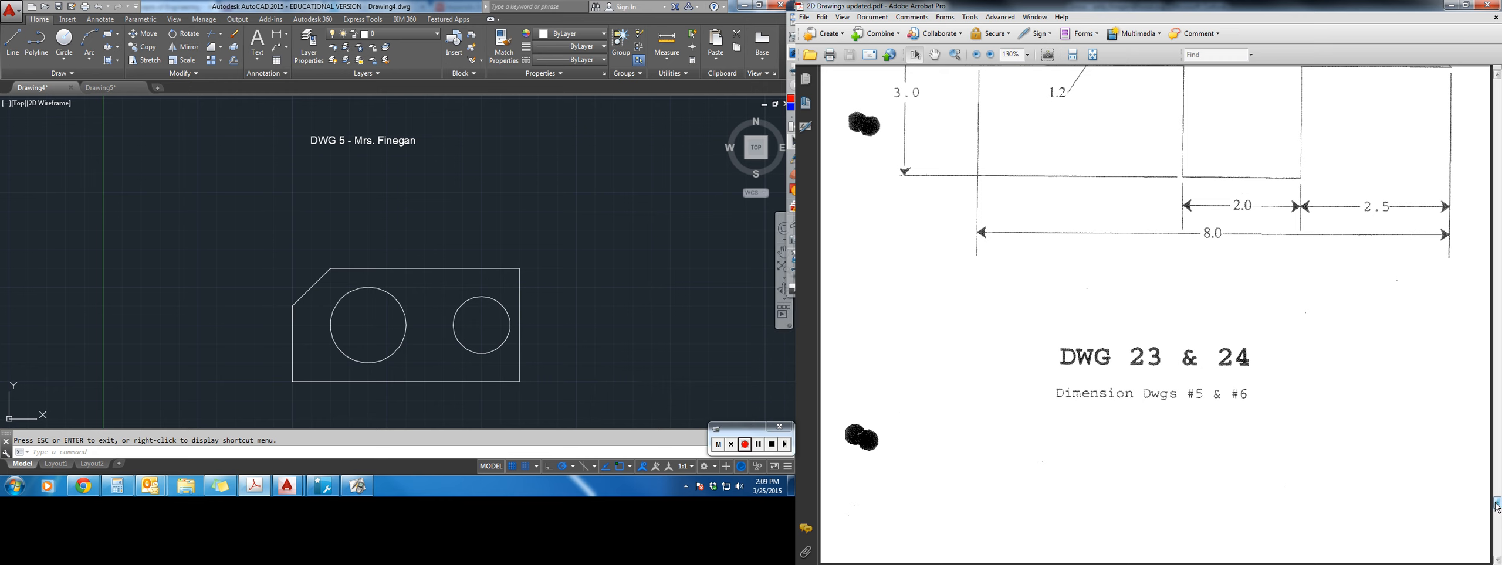
pyautogui.moveTo(1497, 507); pyautogui.dragTo(1499, 178)
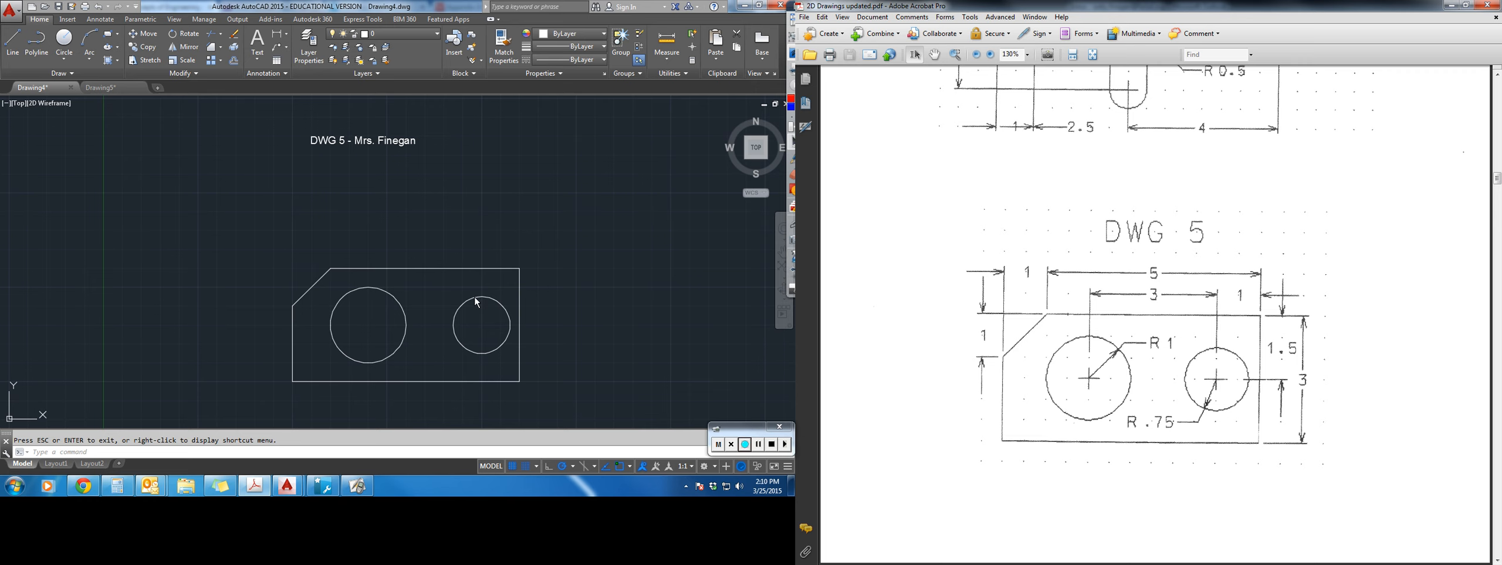
pyautogui.click(288, 76)
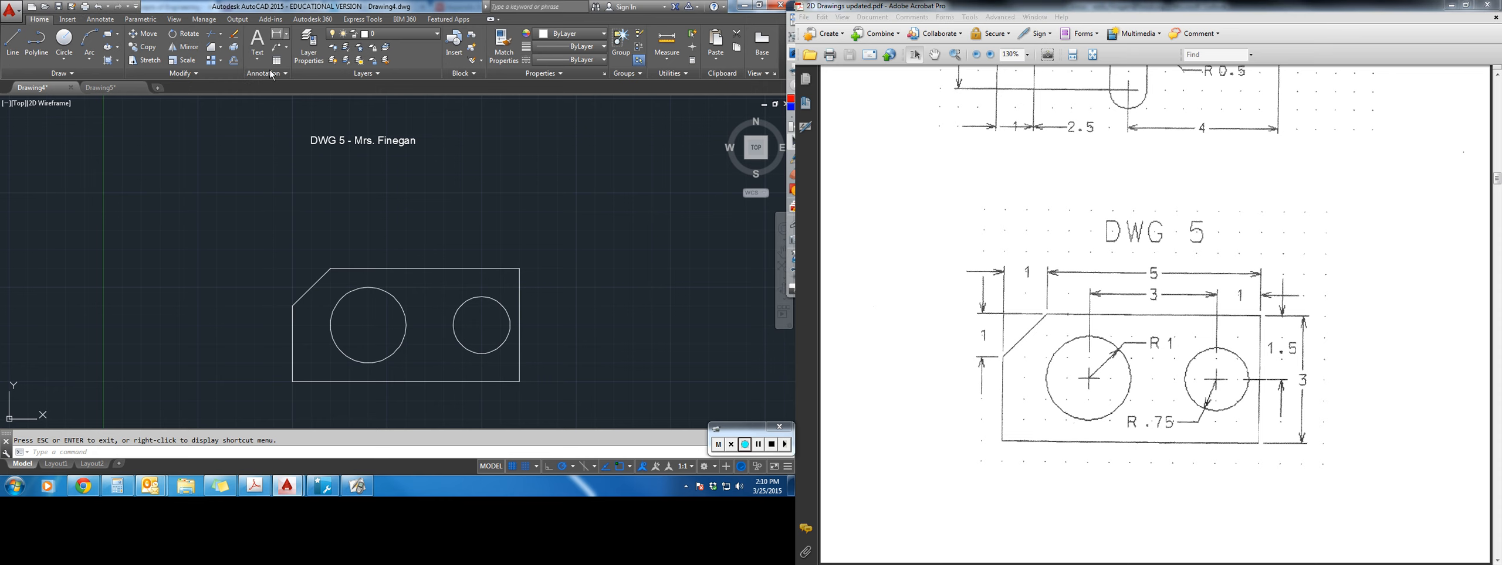
pyautogui.click(100, 19)
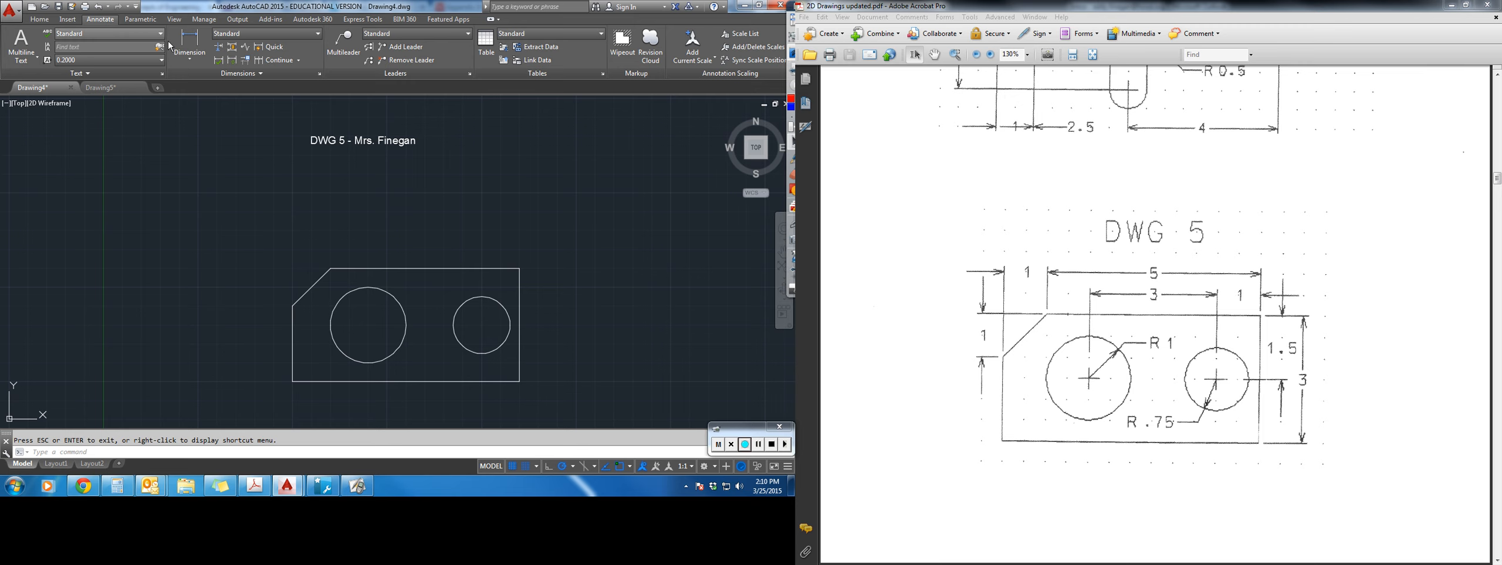
pyautogui.click(40, 19)
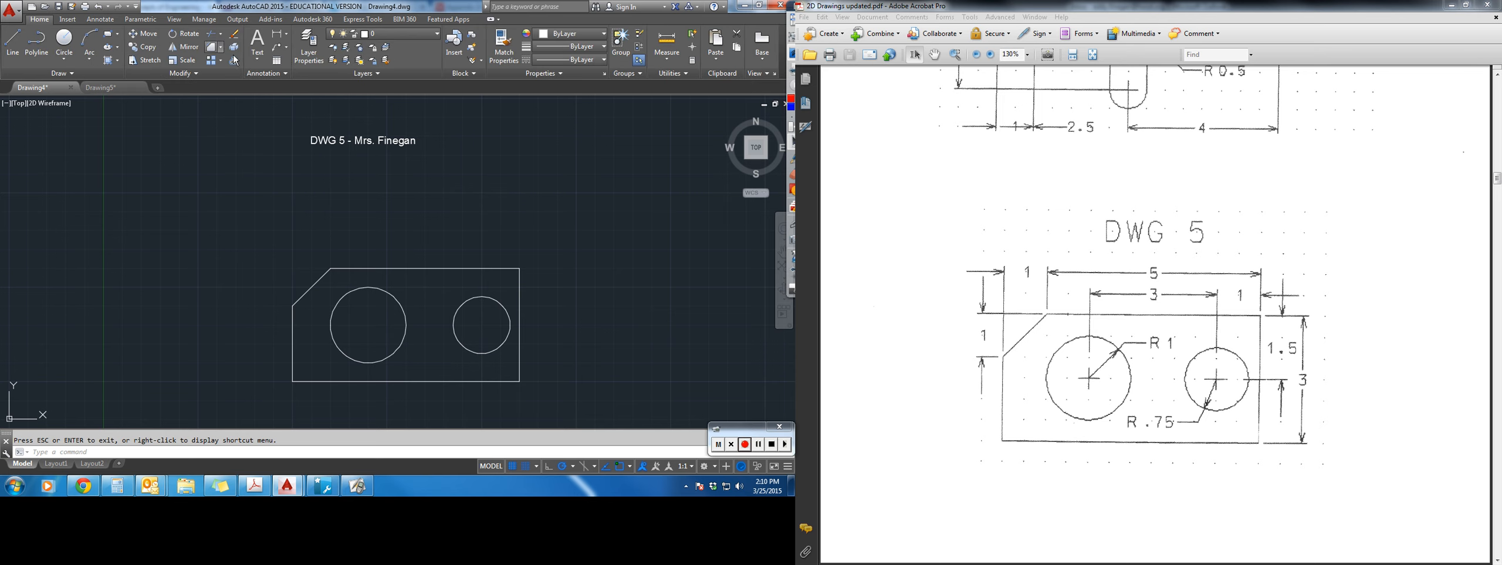
# Add a horizontal linear dimension between the centres of the two circles, placed just above the plate's upper edge.
pyautogui.click(284, 35)
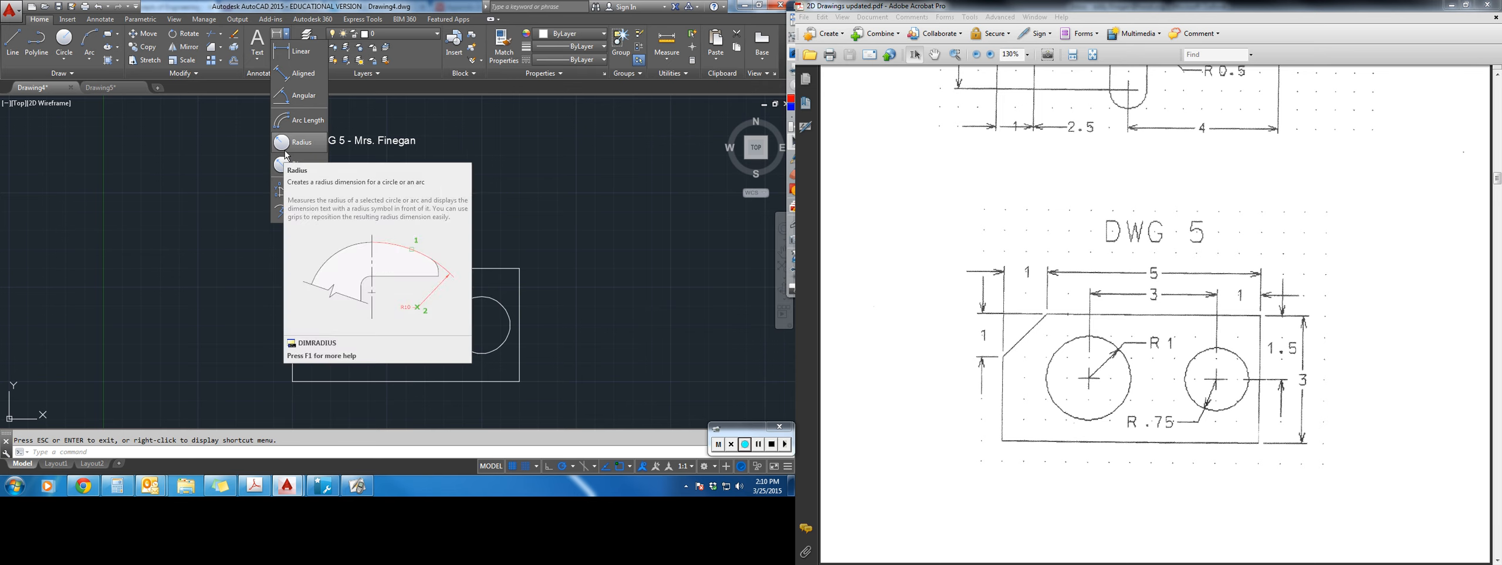
pyautogui.click(304, 55)
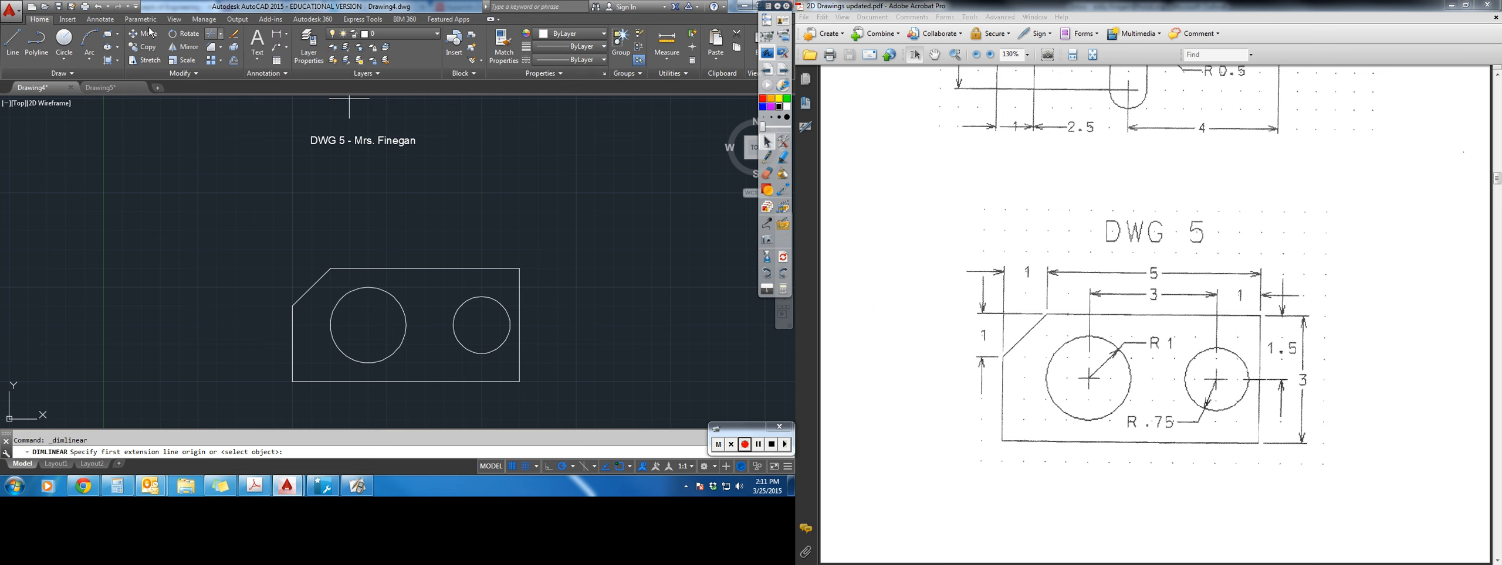
pyautogui.scroll(-2, 112, 33)
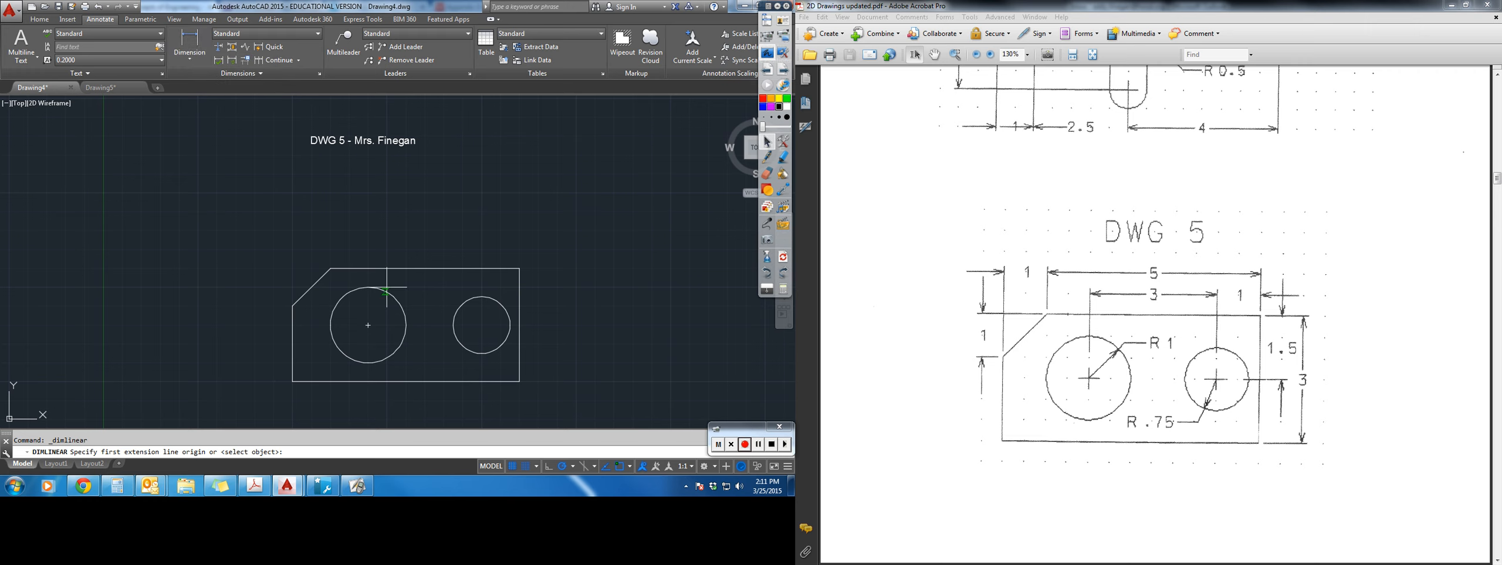
pyautogui.click(368, 325)
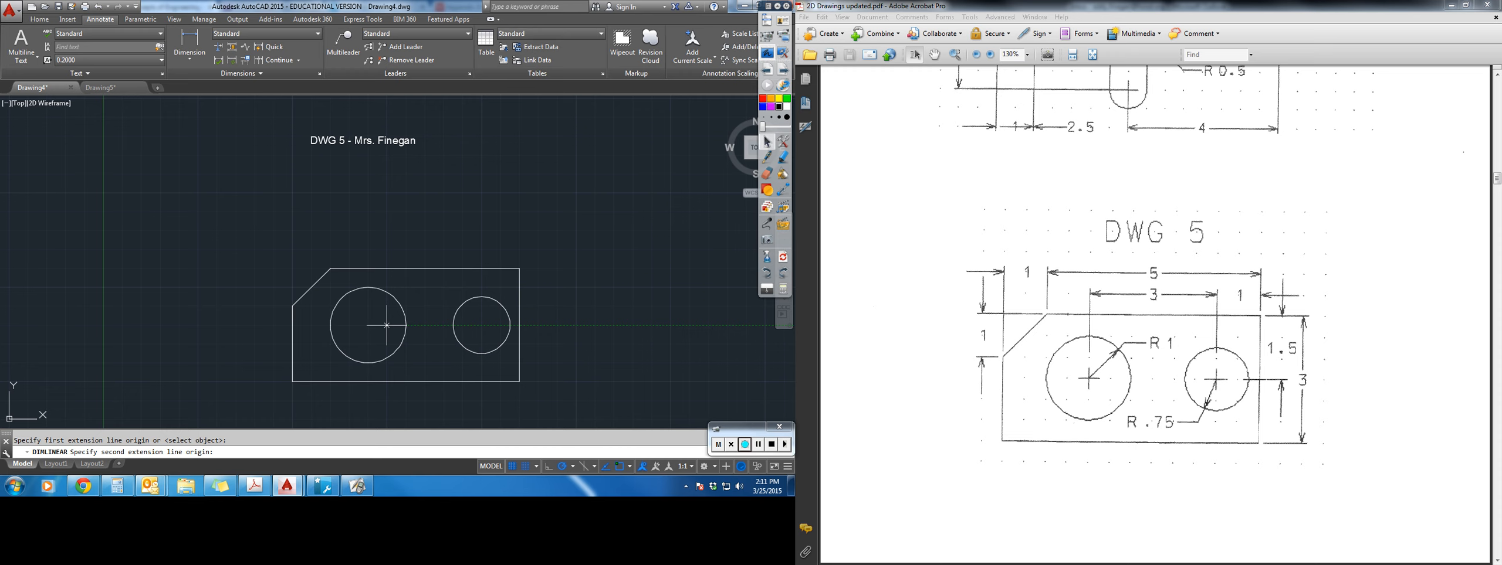
pyautogui.click(481, 325)
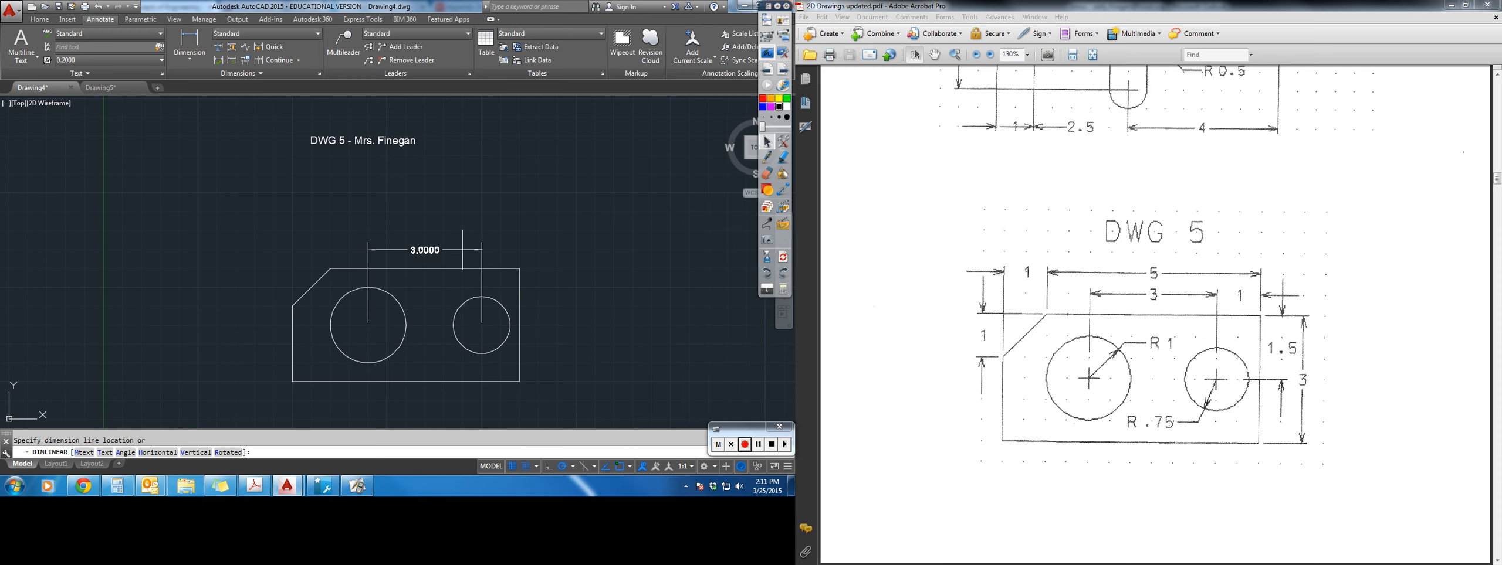
pyautogui.click(462, 250)
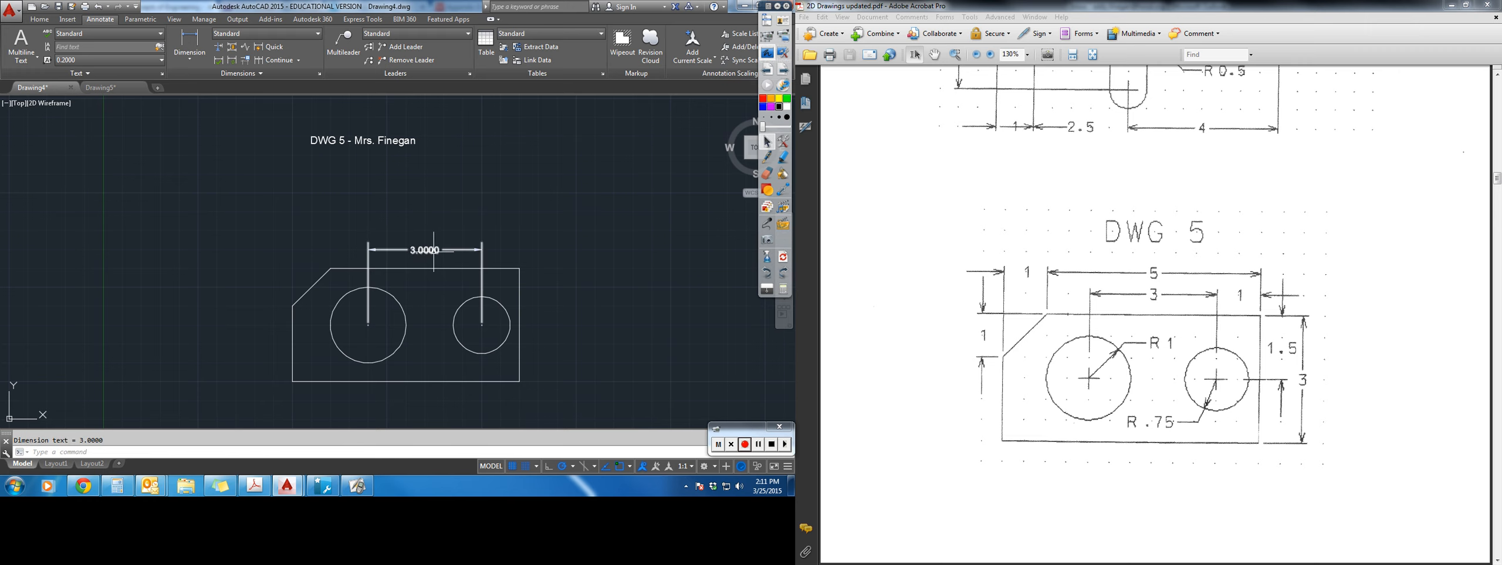
pyautogui.click(162, 60)
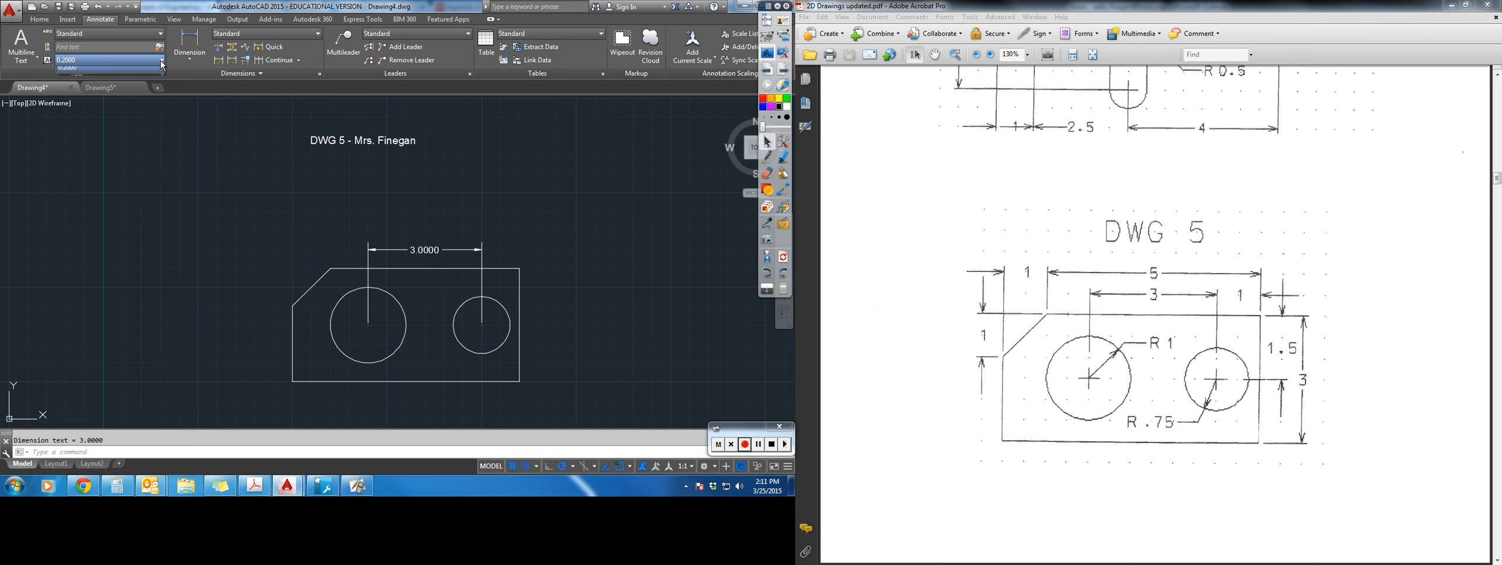
pyautogui.click(178, 76)
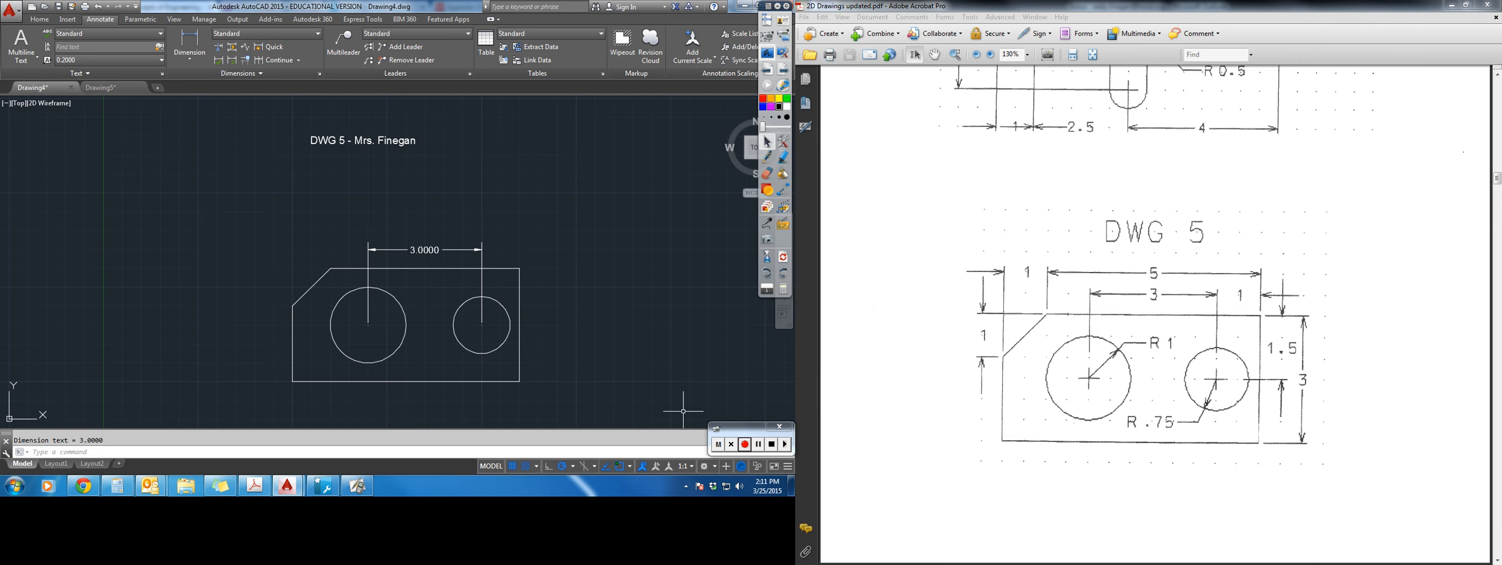
pyautogui.click(758, 445)
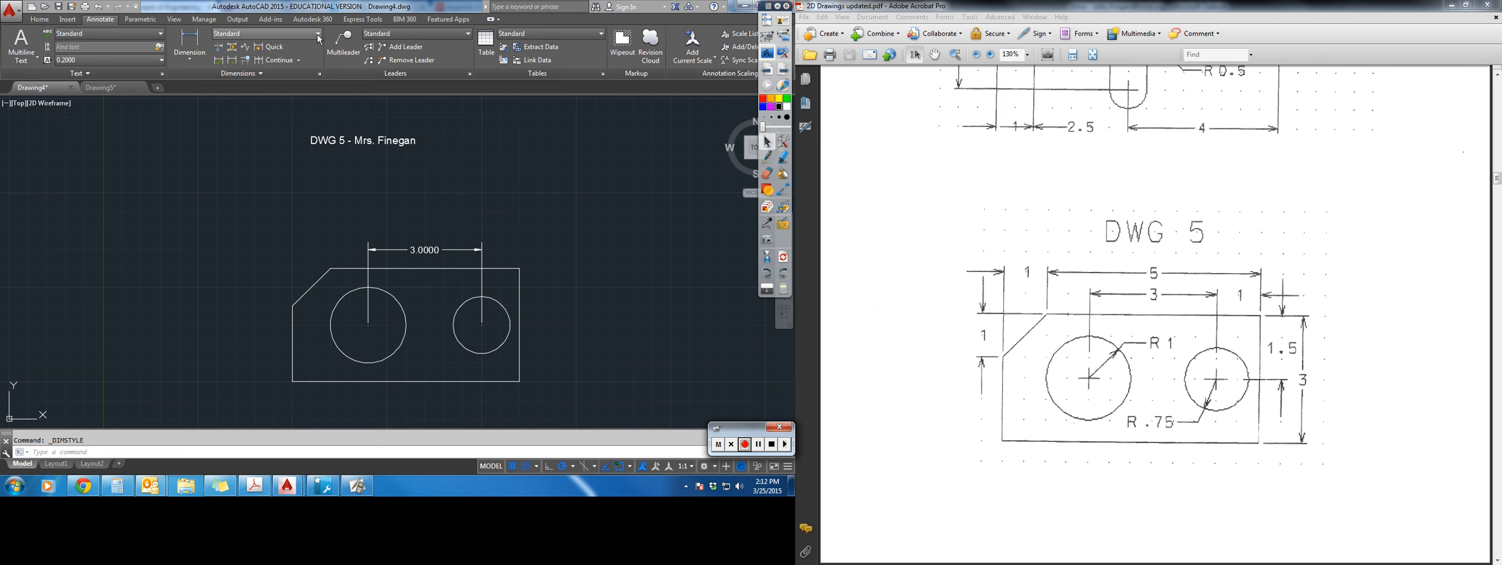
pyautogui.click(253, 38)
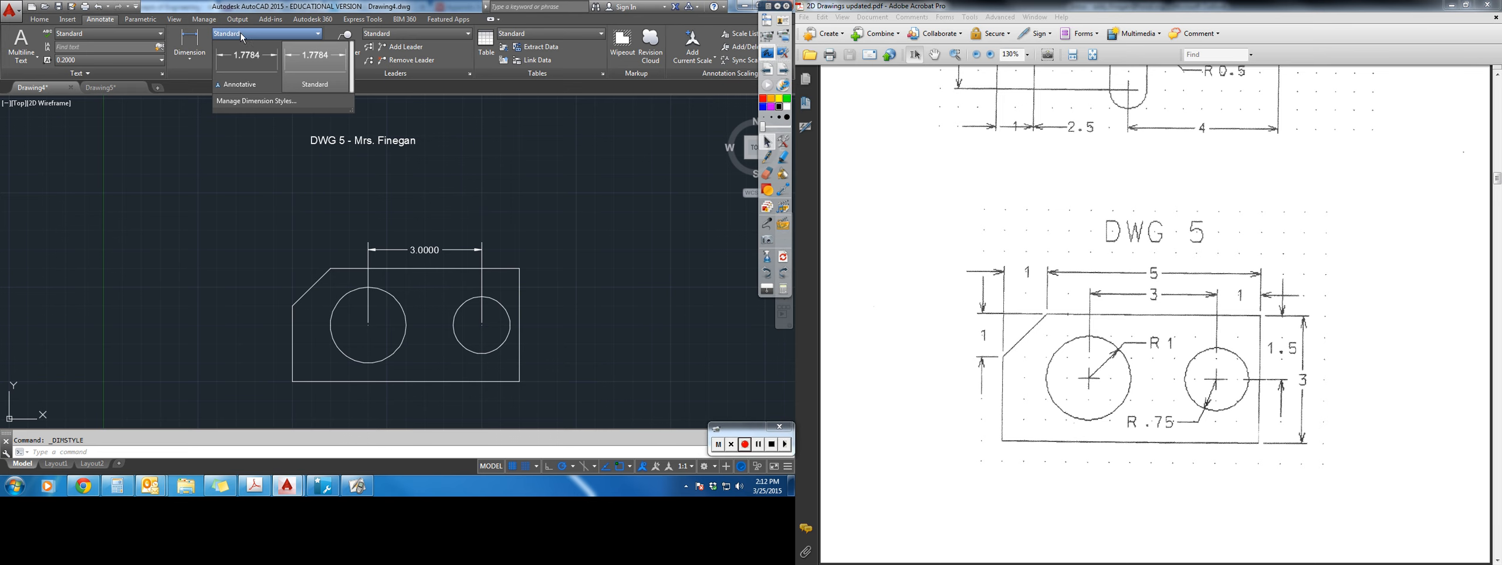
pyautogui.click(40, 19)
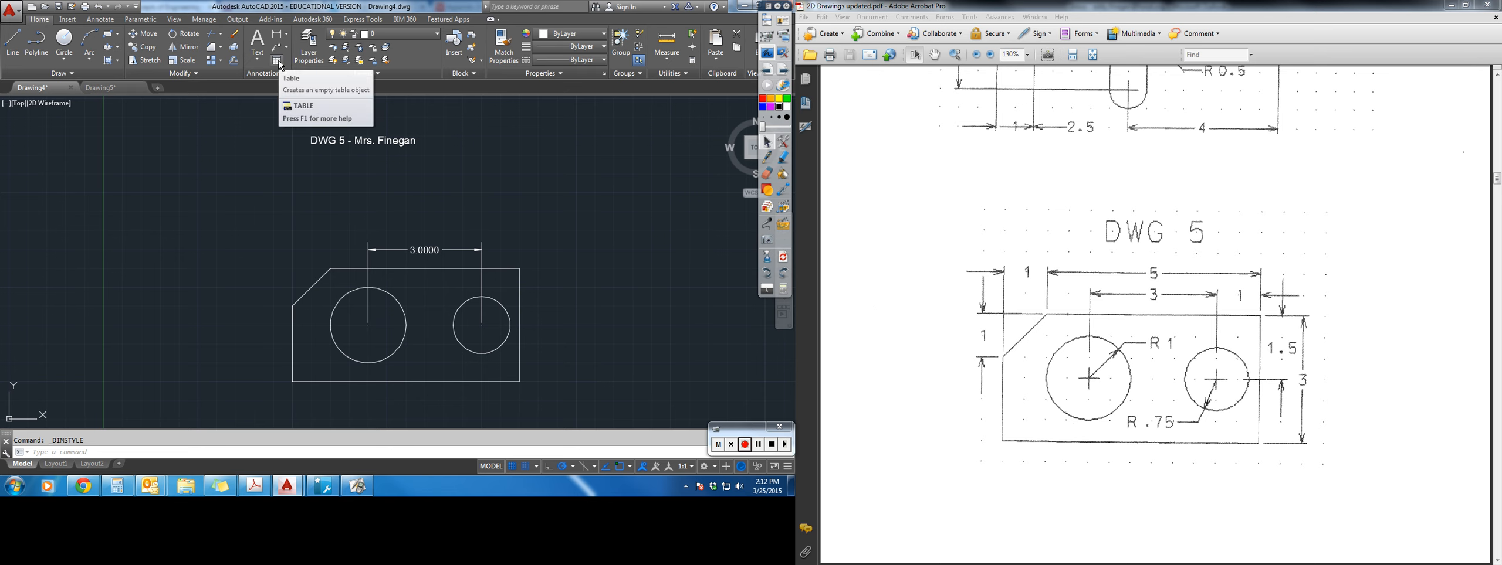
# Modify the Standard dimension style so the primary units' linear precision is 0.00.
pyautogui.click(100, 19)
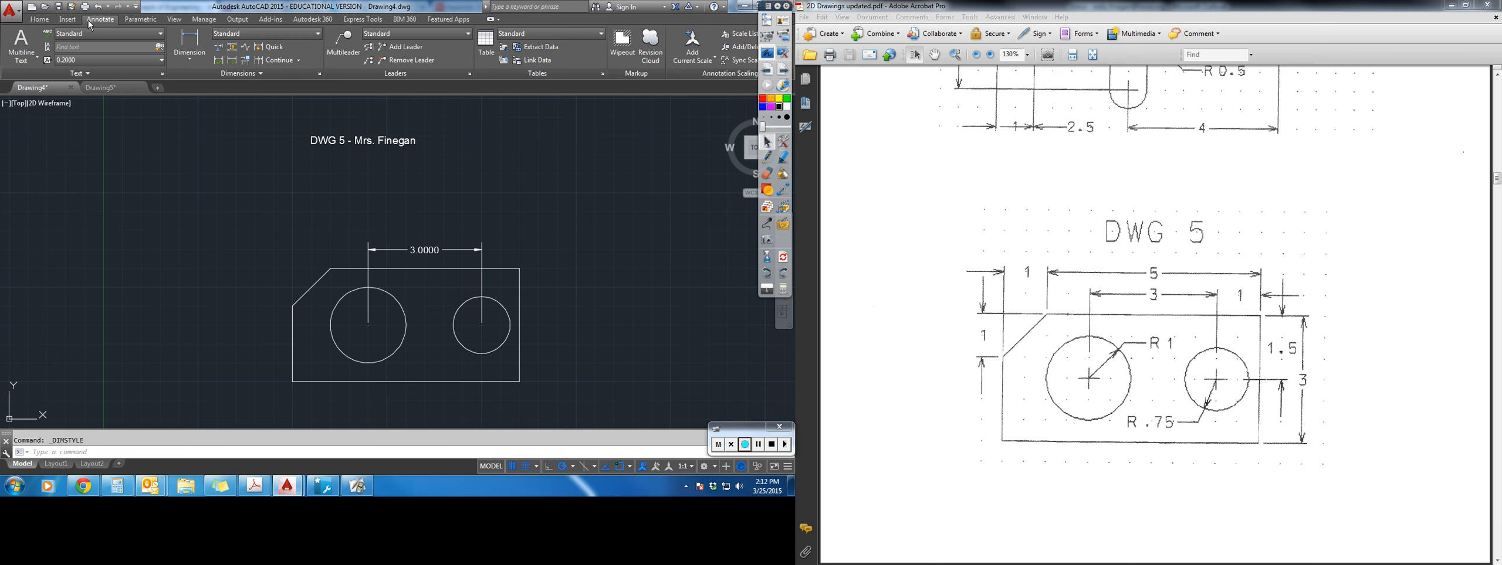
pyautogui.click(316, 33)
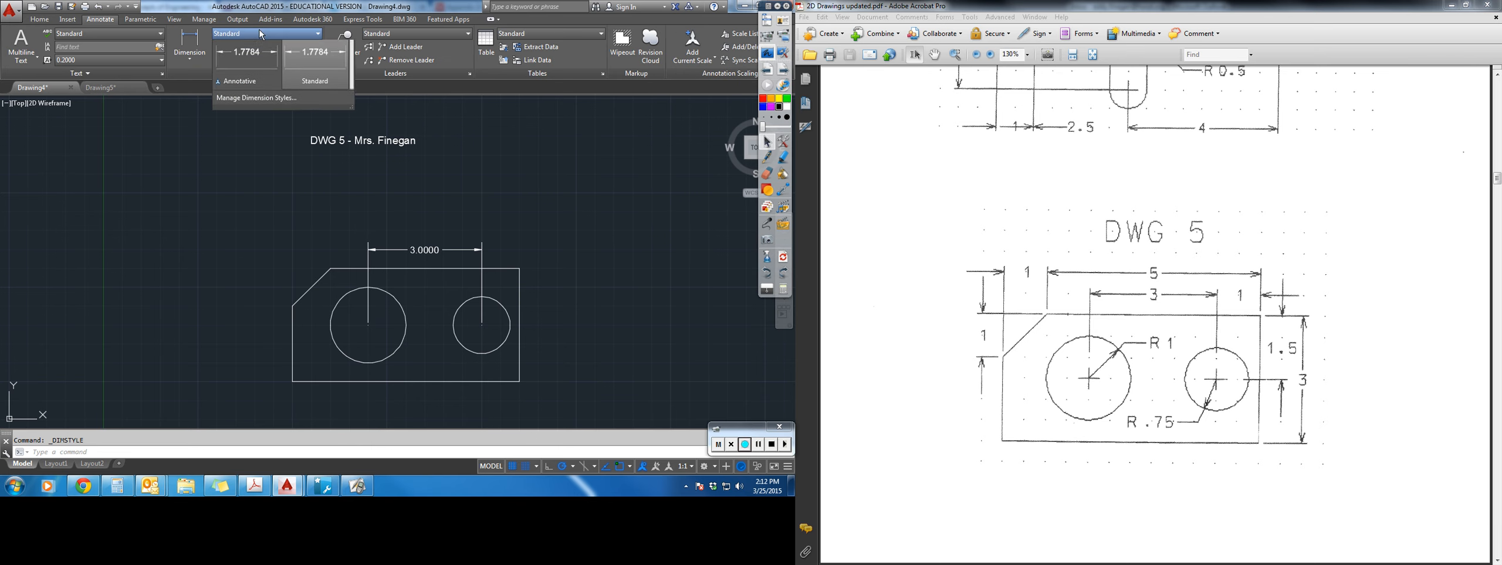
pyautogui.click(272, 102)
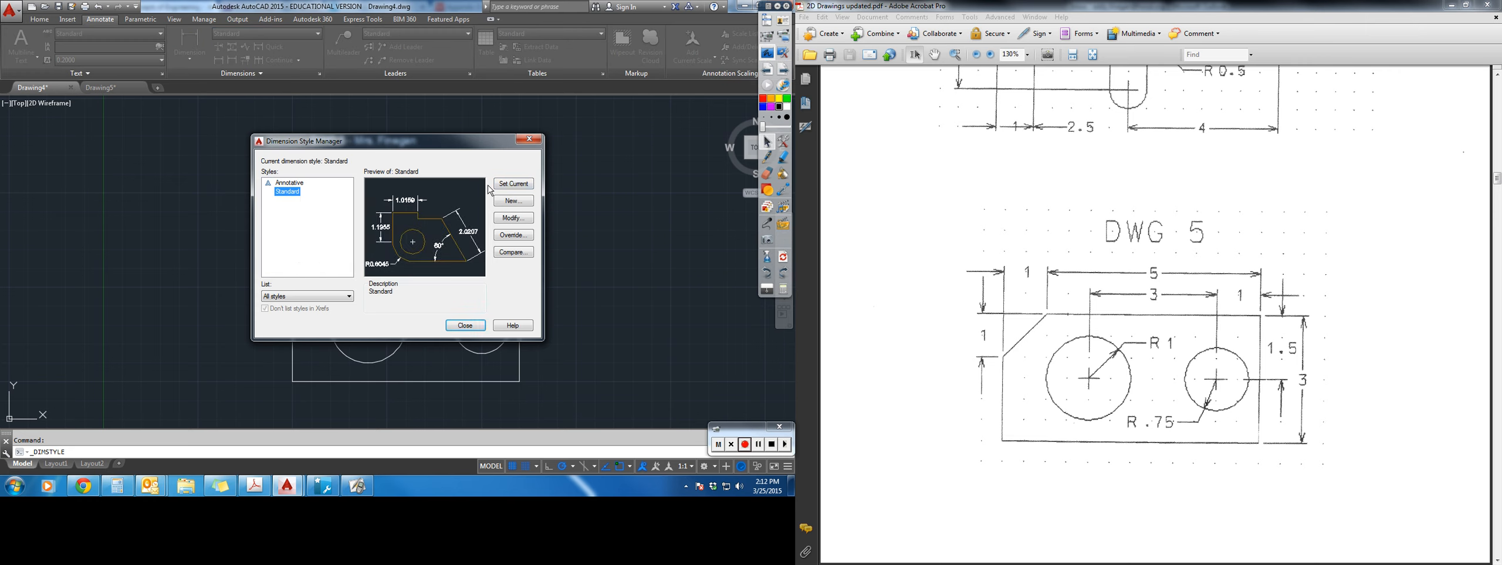
pyautogui.click(505, 220)
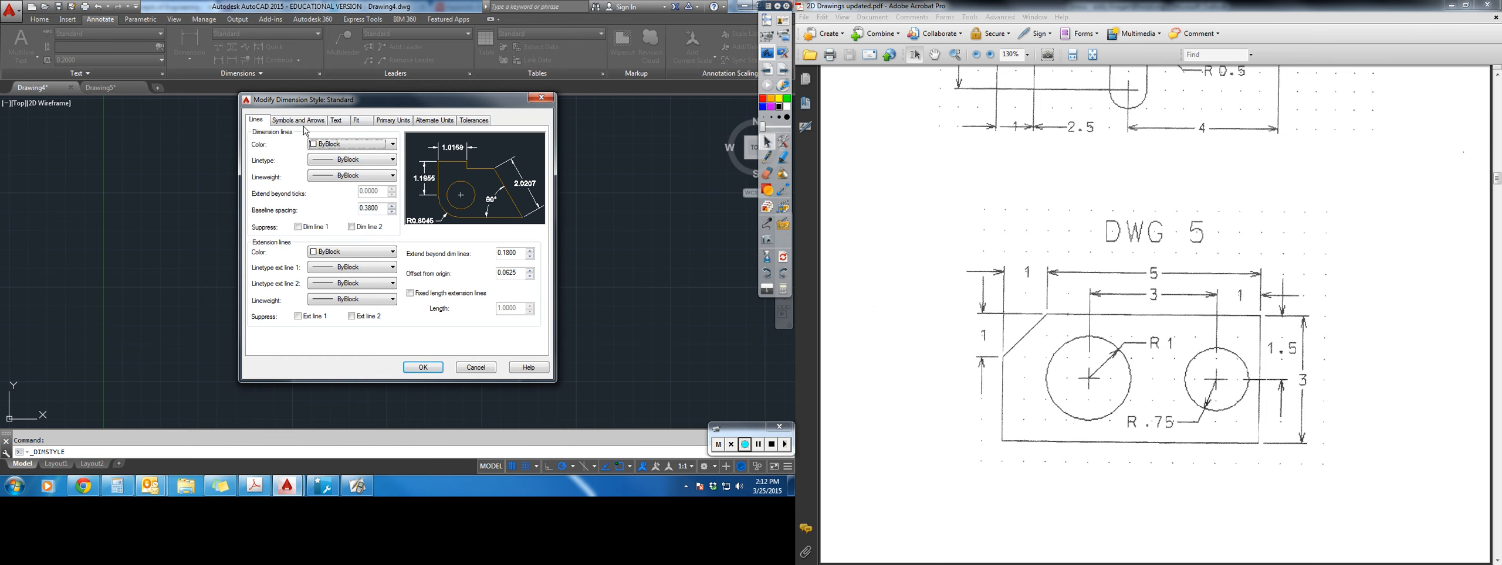
pyautogui.click(403, 122)
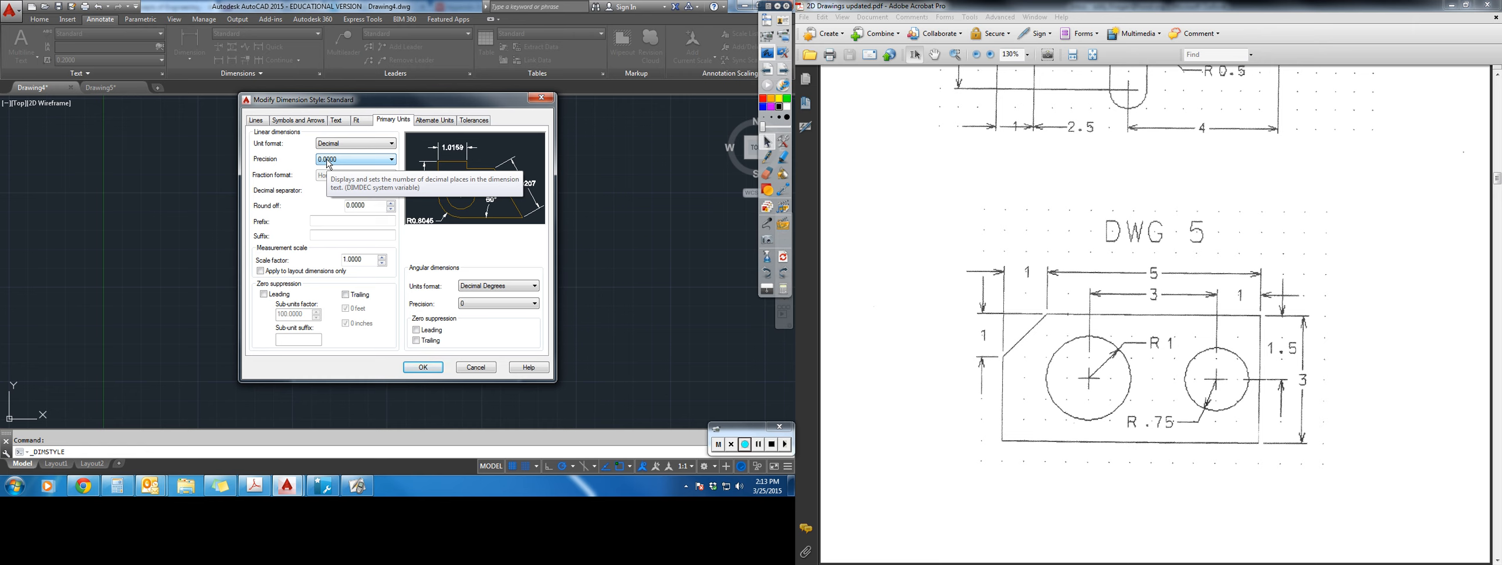
pyautogui.click(391, 160)
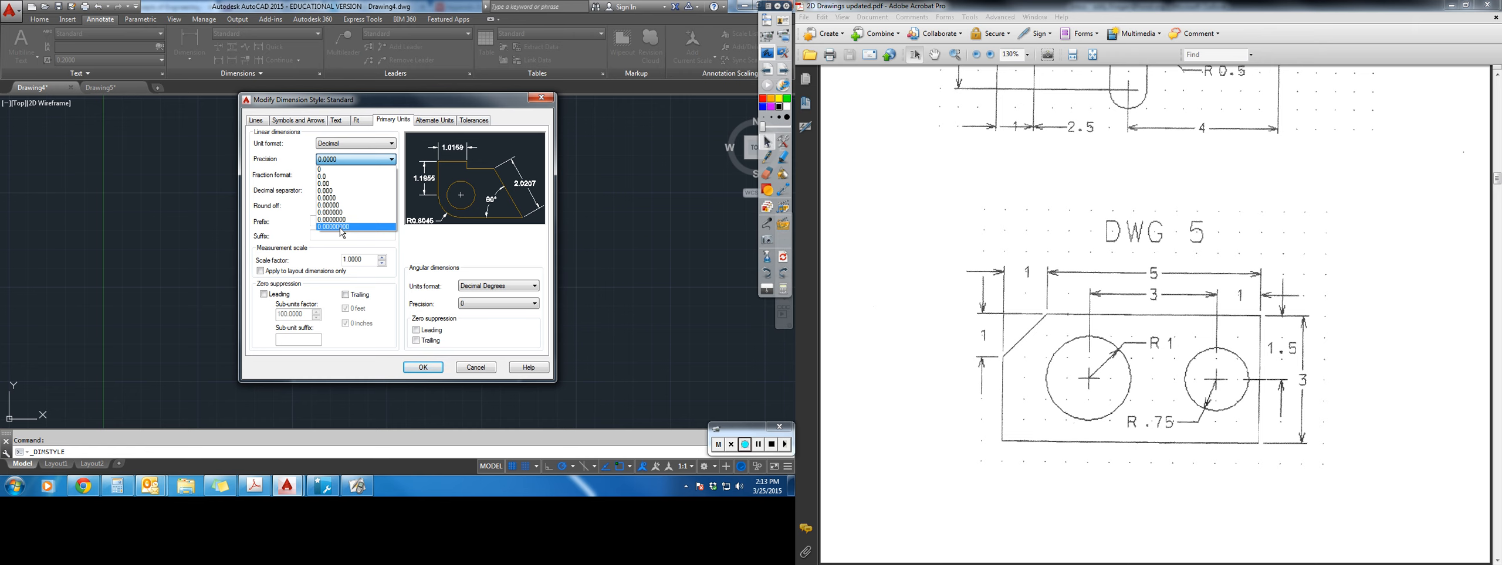
pyautogui.click(331, 185)
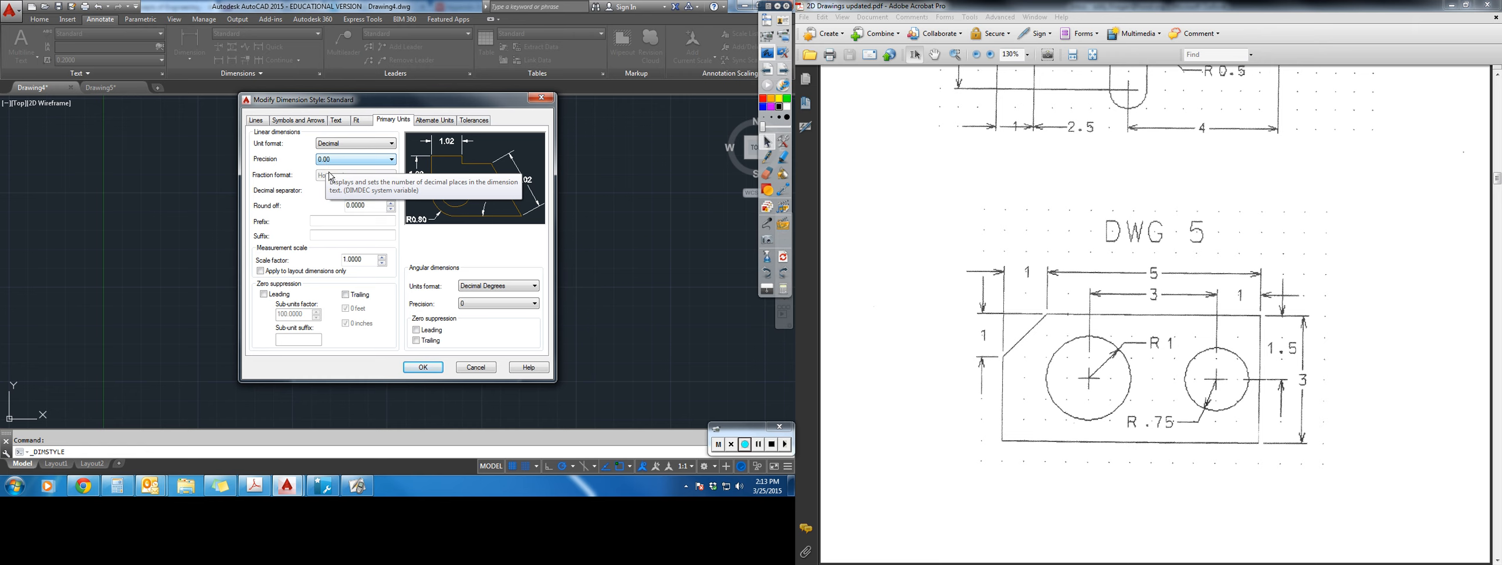
pyautogui.click(423, 368)
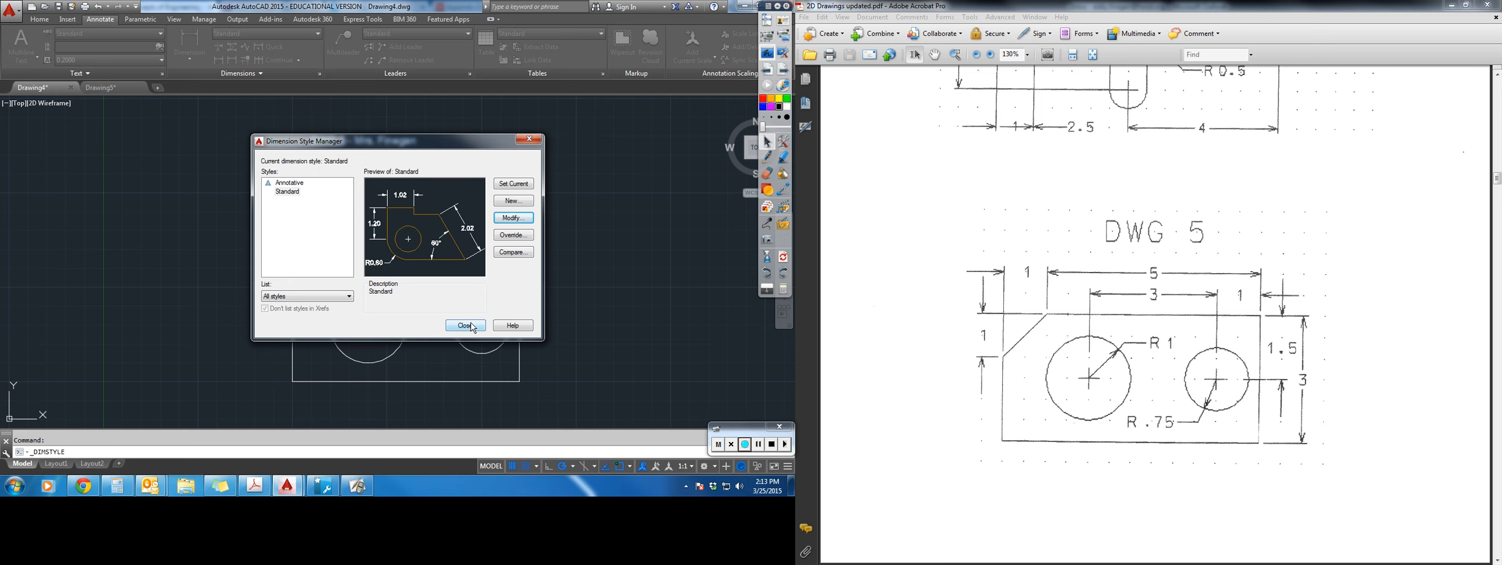
pyautogui.click(465, 326)
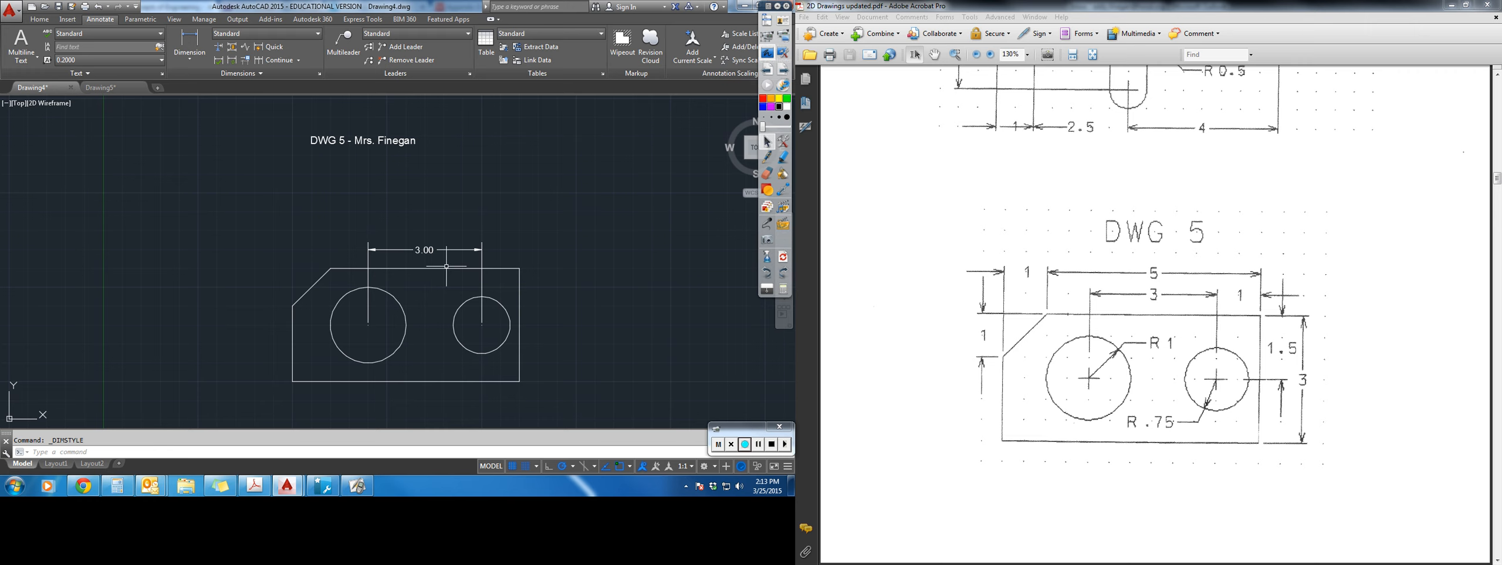
# Add a vertical linear dimension from the small circle's centre to the plate's upper edge, placed outside the right edge.
pyautogui.click(189, 39)
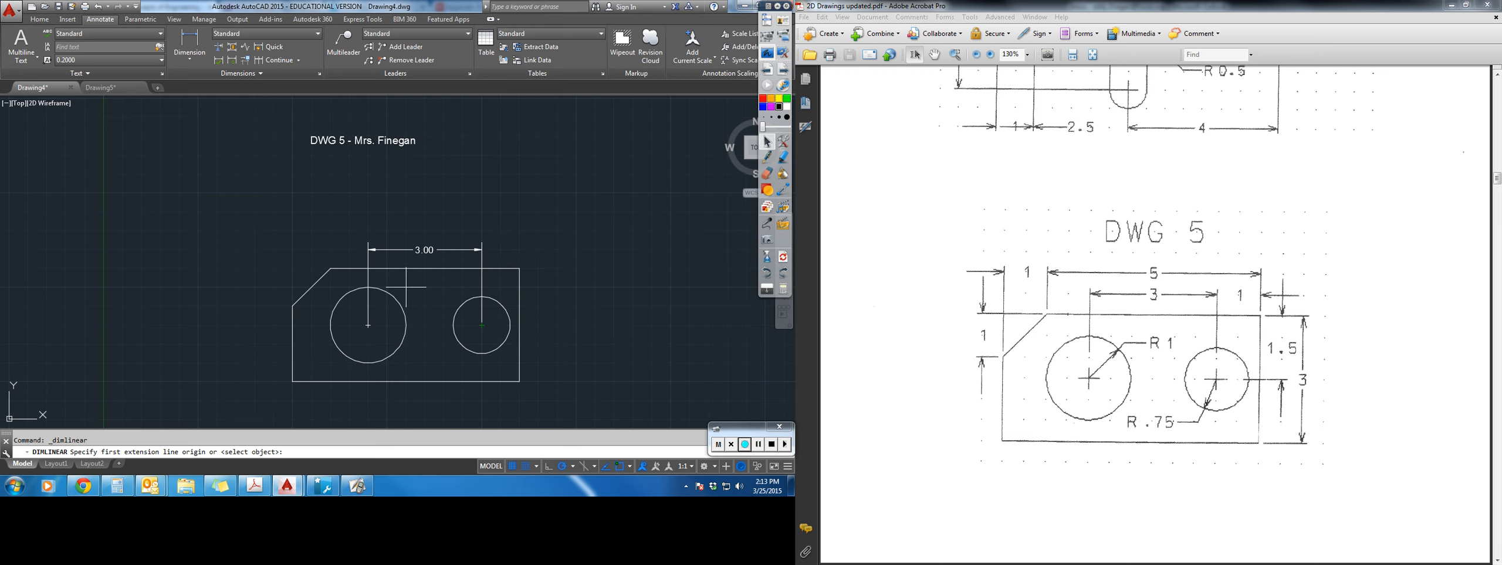
pyautogui.click(481, 325)
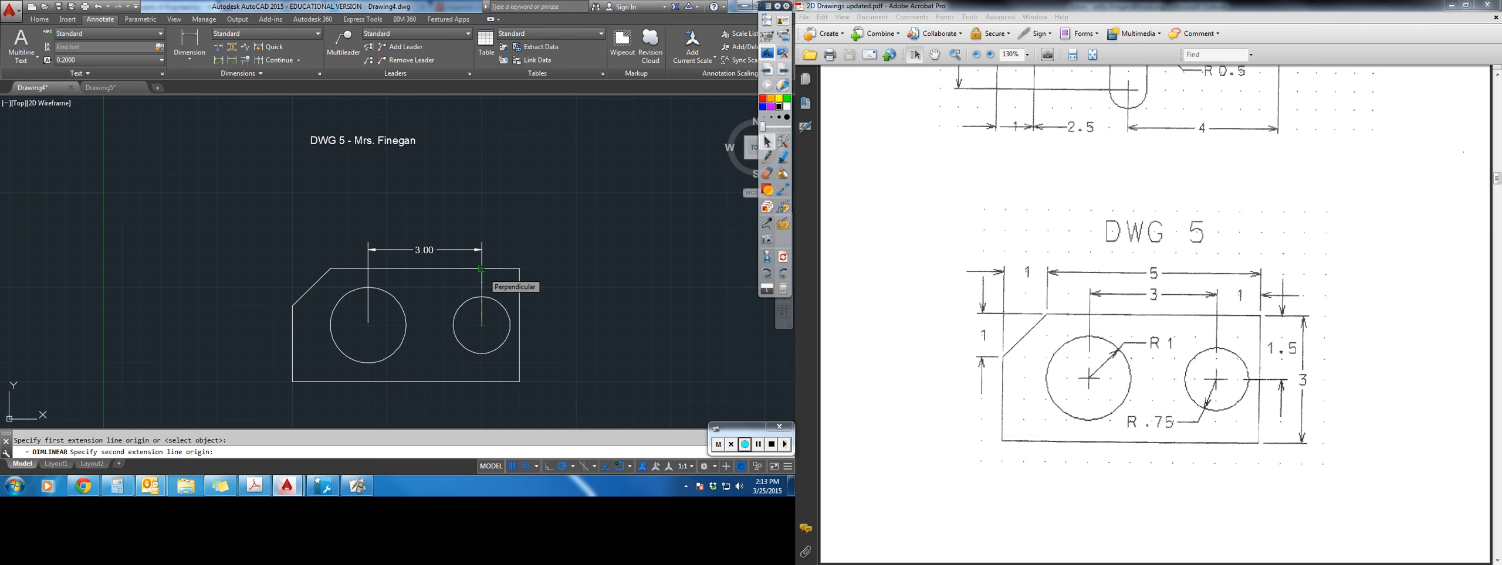
pyautogui.click(481, 268)
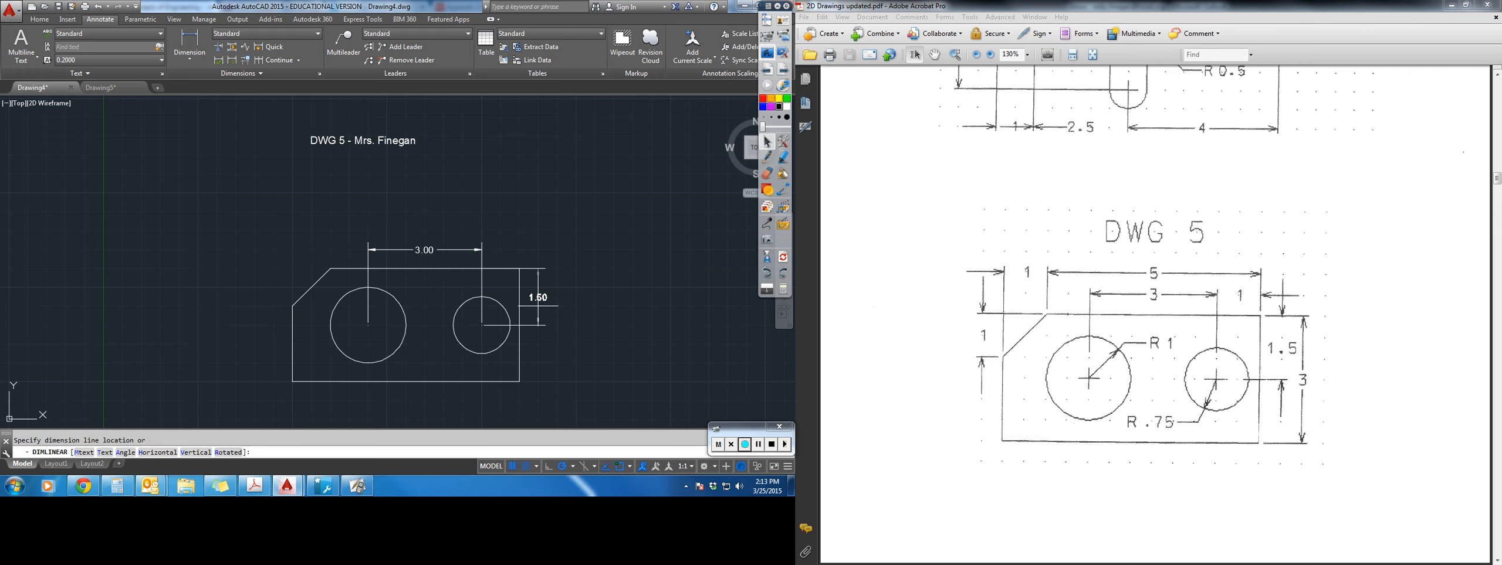
pyautogui.click(538, 305)
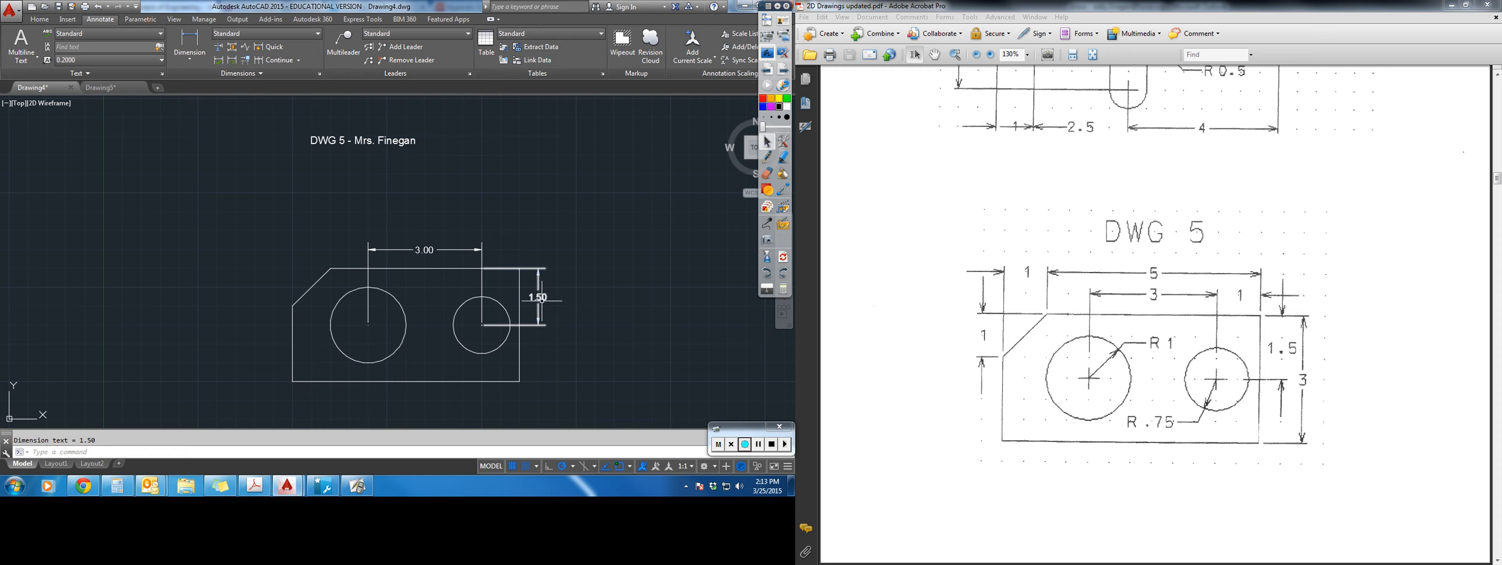
# Dimension the plate's full height along its right edge, placed outside the small circle's vertical dimension.
pyautogui.click(180, 50)
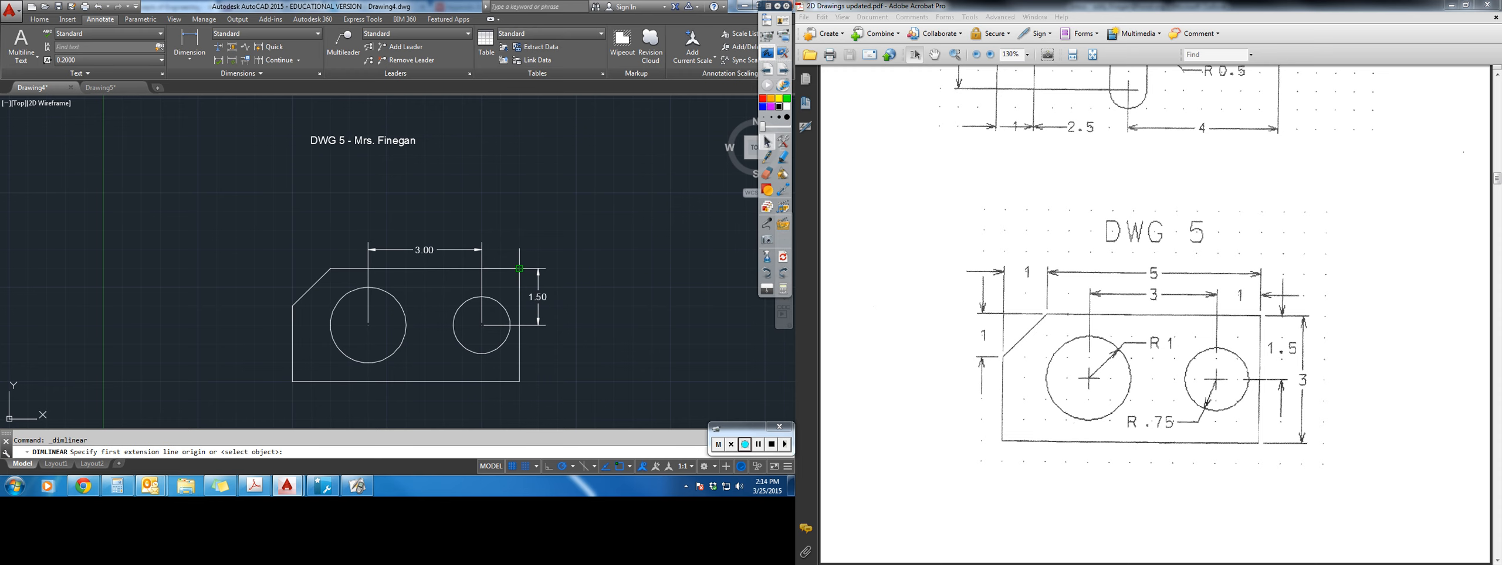
pyautogui.click(519, 269)
pyautogui.click(520, 382)
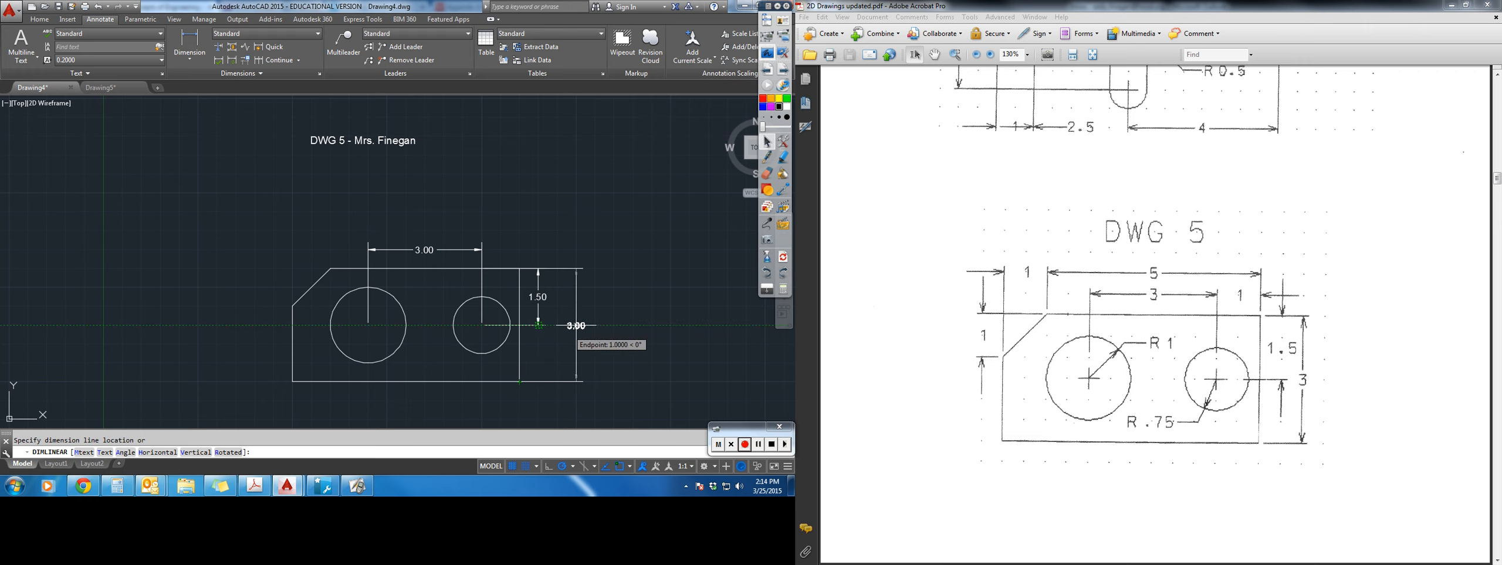
pyautogui.click(557, 326)
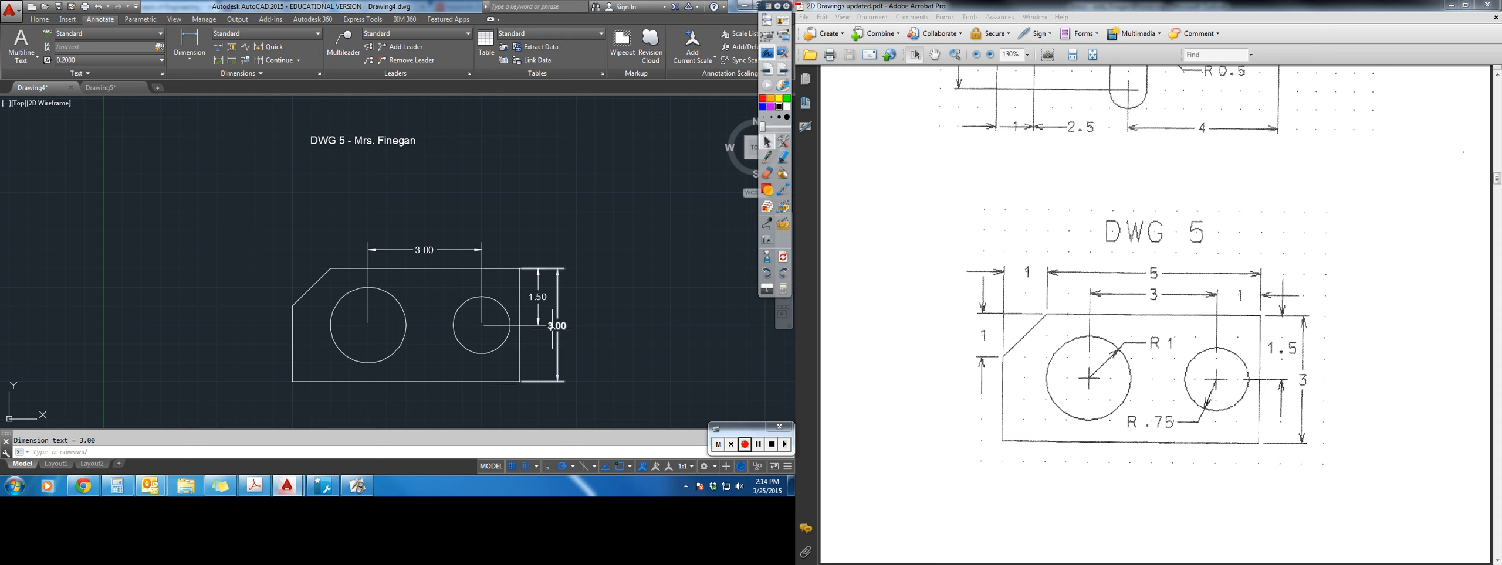
# Dimension the horizontal distance from the small circle's centre line to the upper-right corner, in line with the centre-to-centre dimension.
pyautogui.click(190, 41)
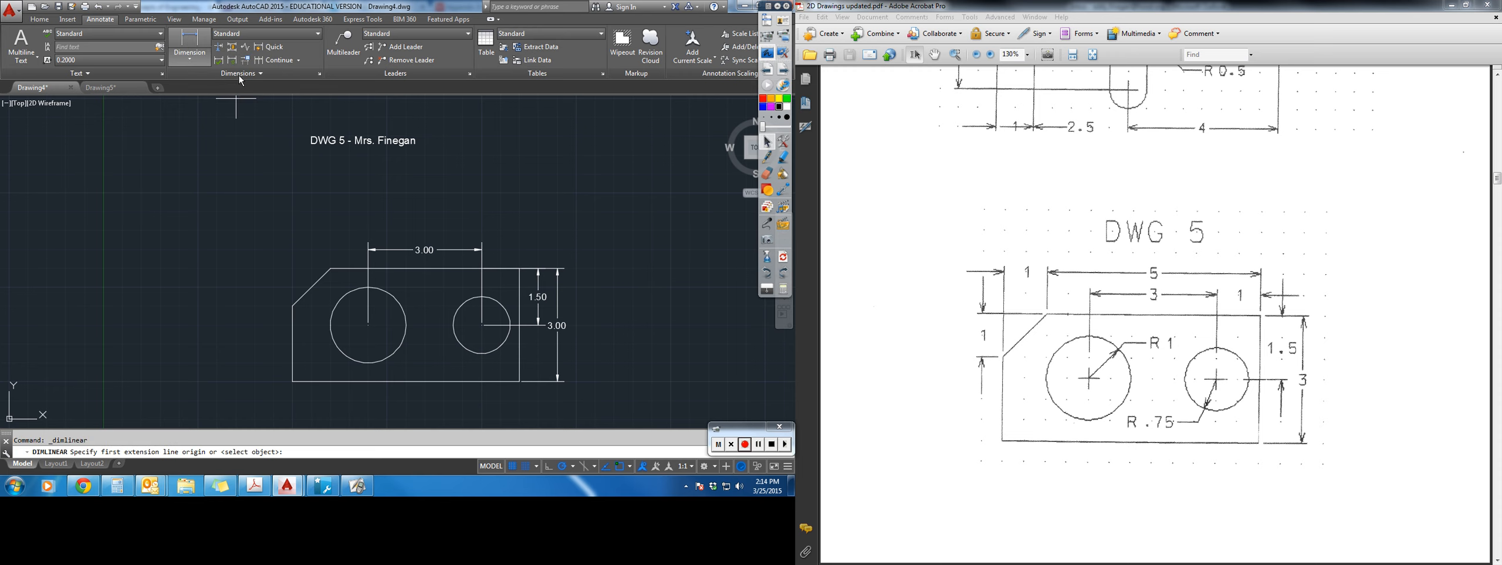
pyautogui.click(482, 269)
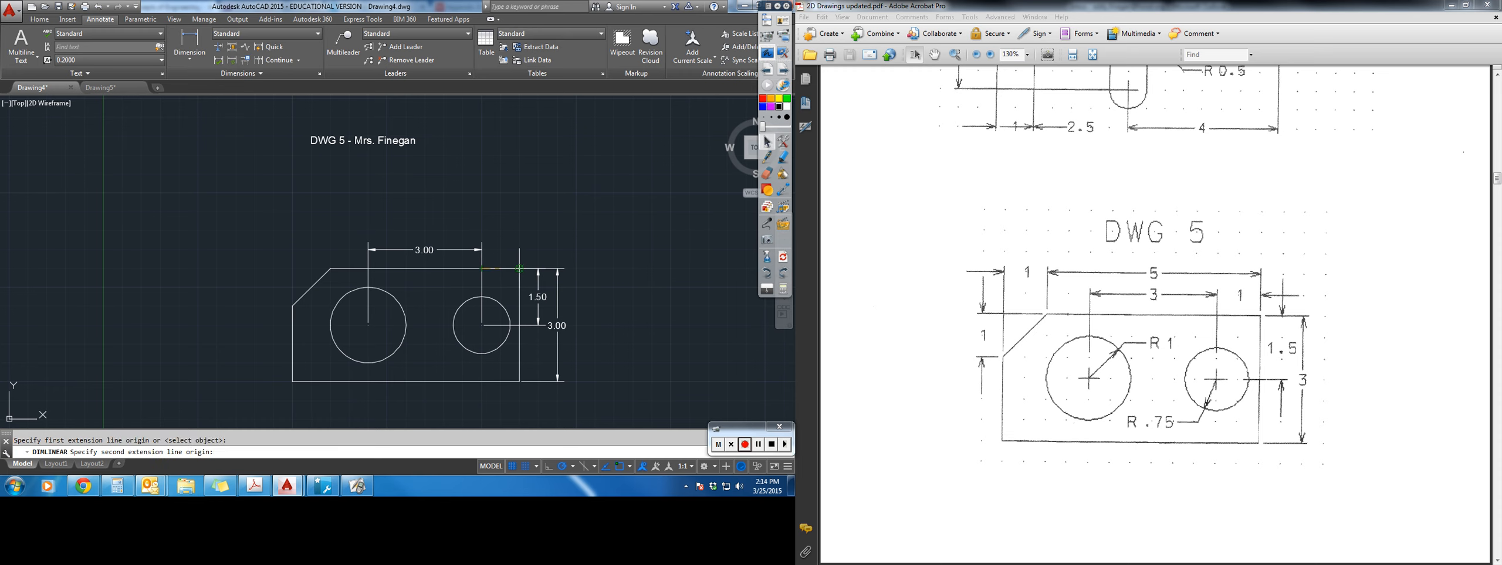
pyautogui.click(520, 269)
pyautogui.click(510, 251)
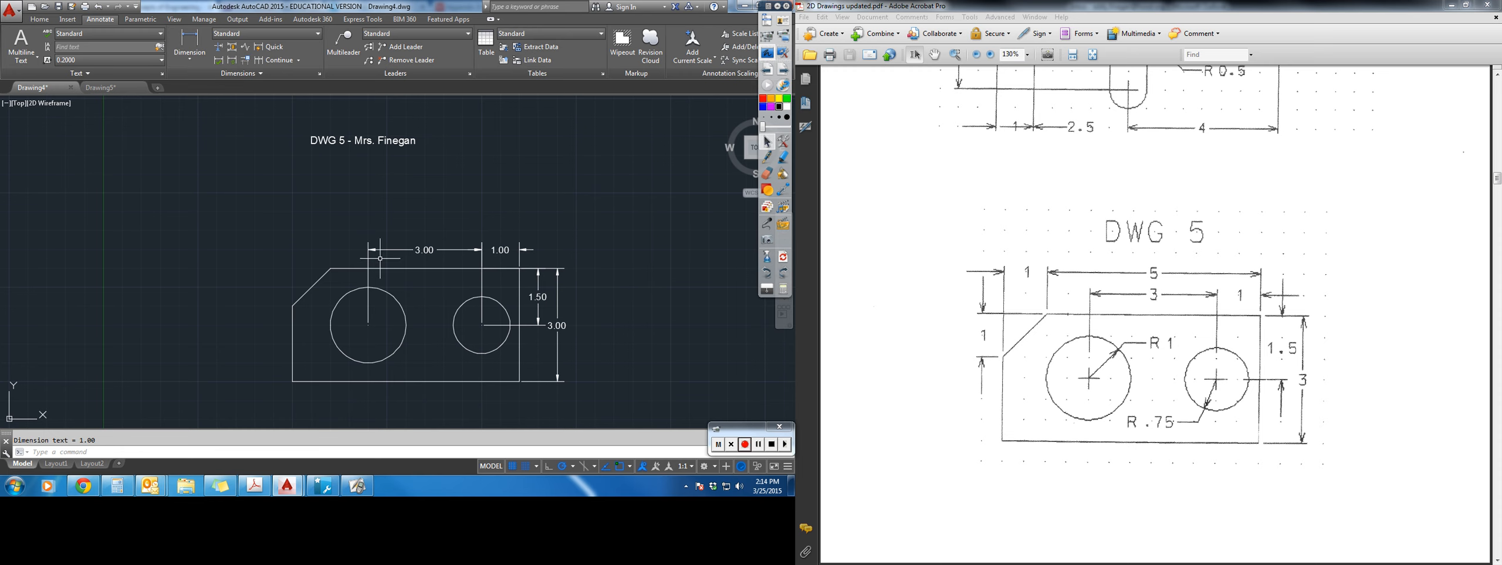
# Dimension the horizontal length of the upper-left chamfer, placed above the plate in line with the centre-to-centre dimension.
pyautogui.click(189, 41)
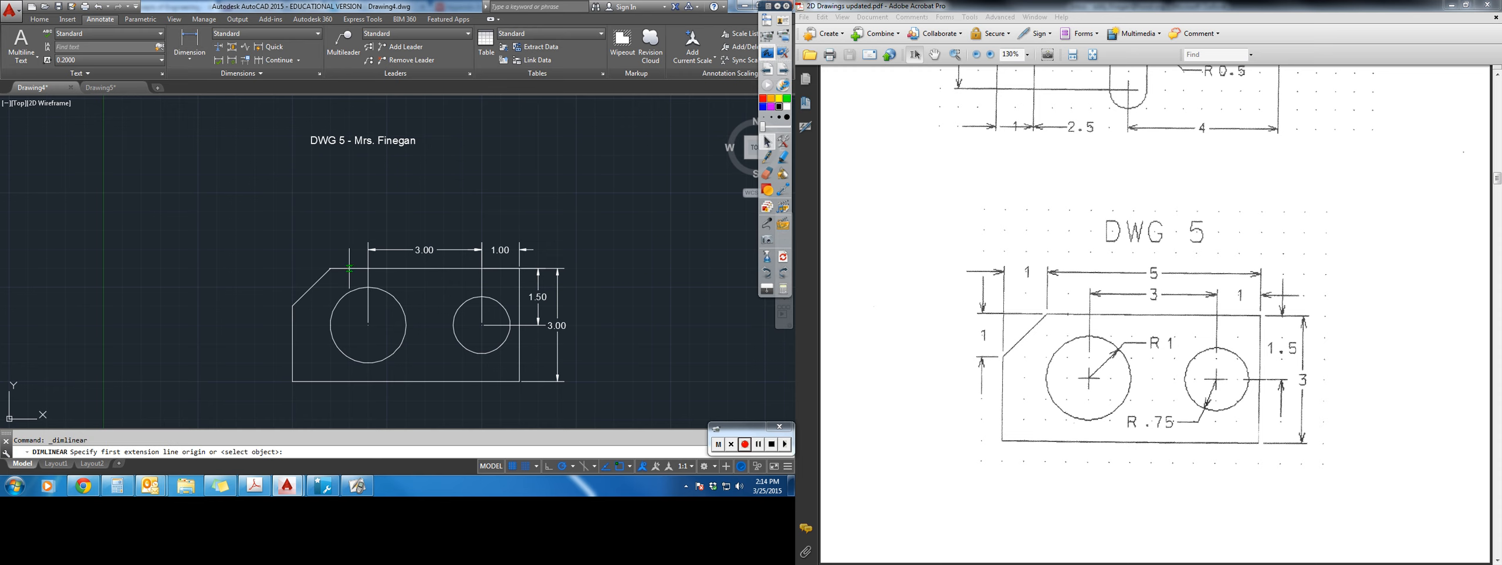
pyautogui.click(330, 269)
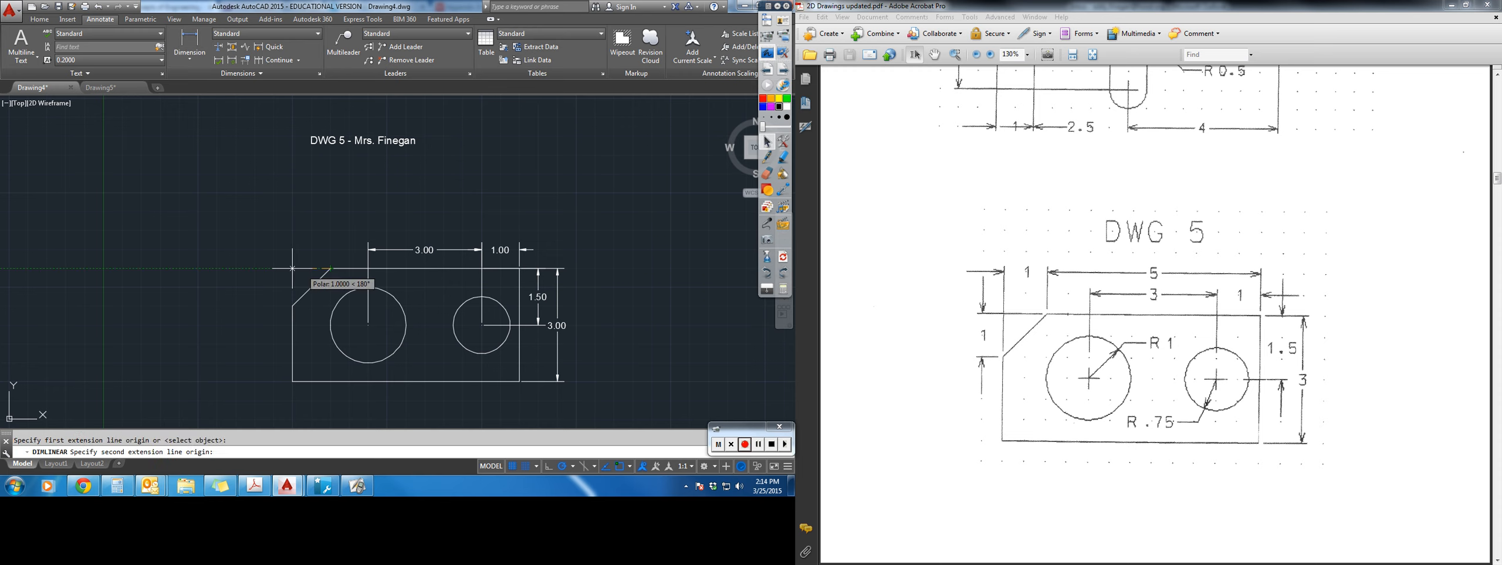
pyautogui.click(292, 306)
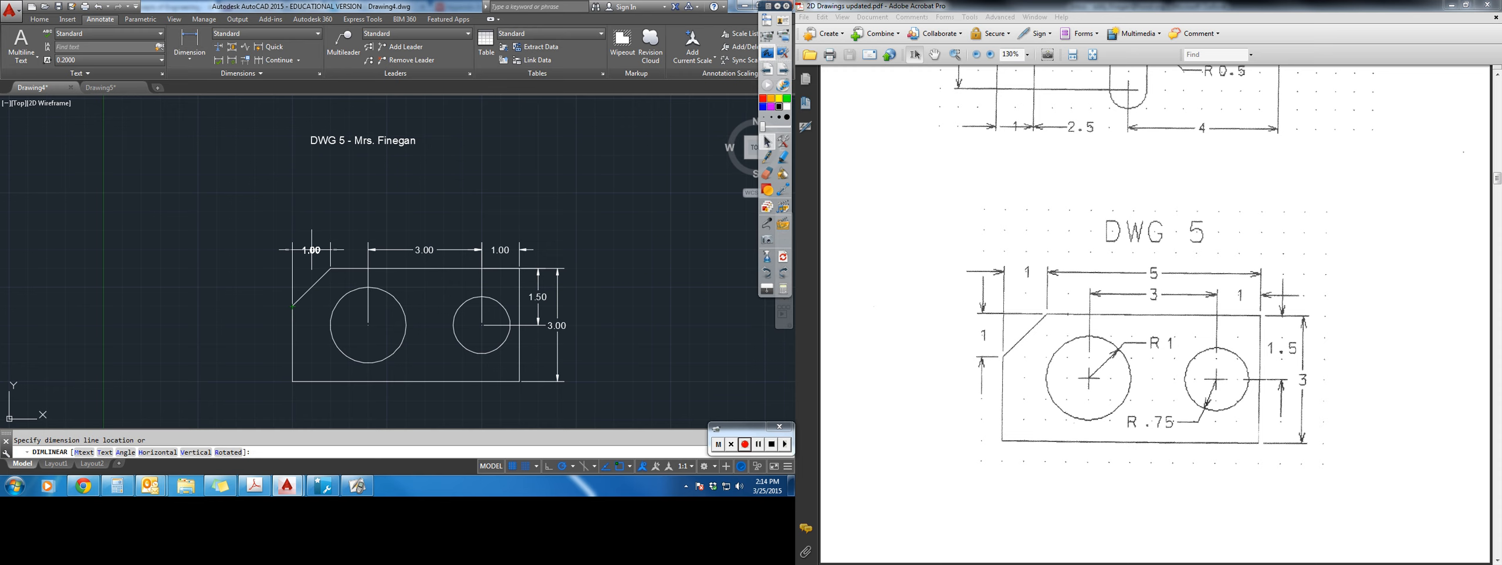
pyautogui.click(311, 250)
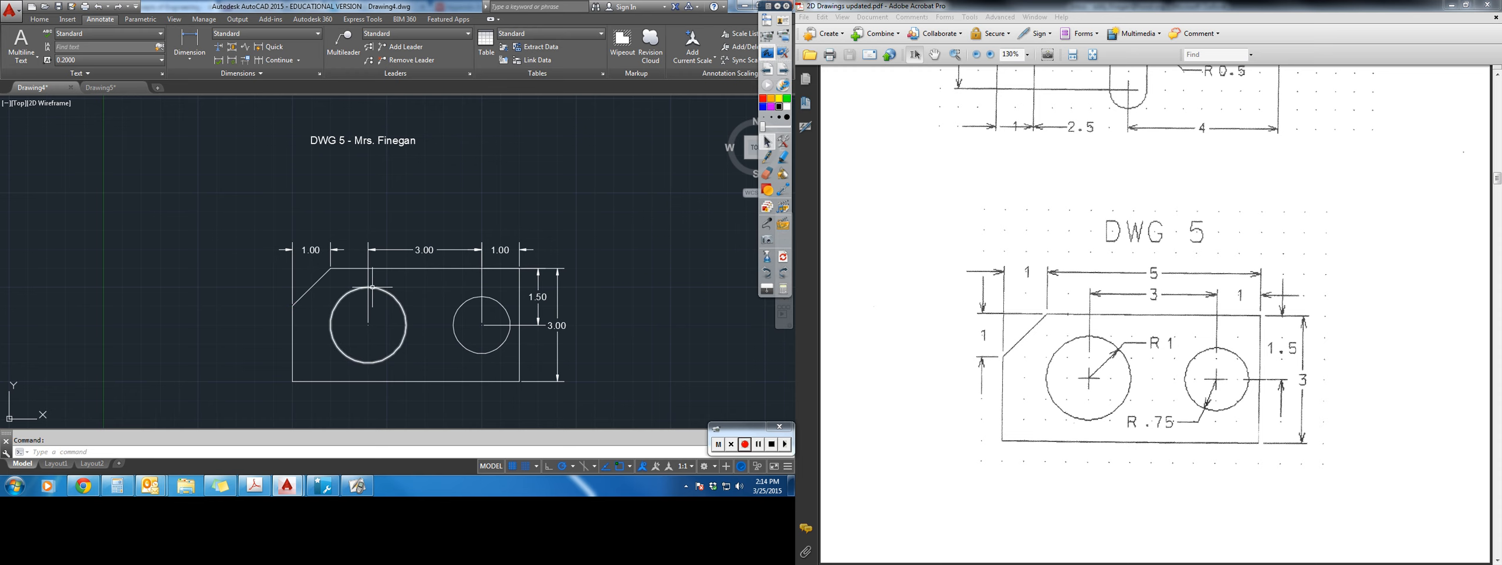
# Dimension the vertical height of the upper-left chamfer, placed outside the plate's left edge.
pyautogui.click(190, 42)
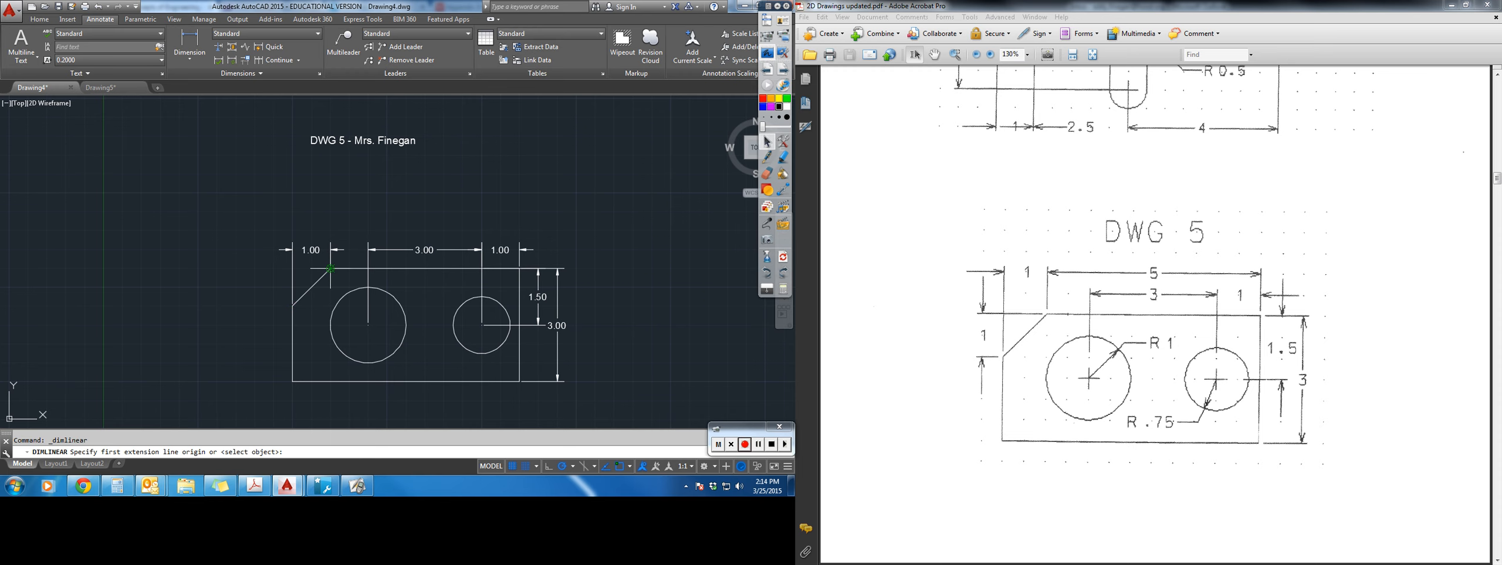
pyautogui.click(330, 269)
pyautogui.click(293, 305)
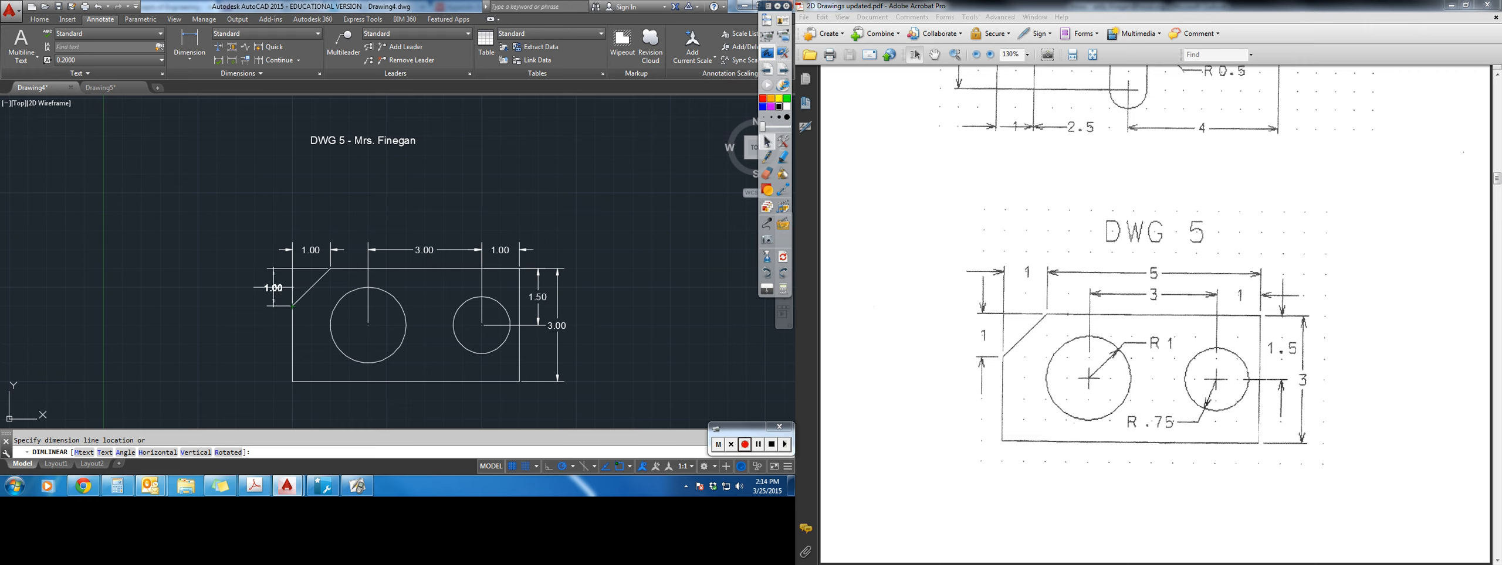
pyautogui.click(274, 288)
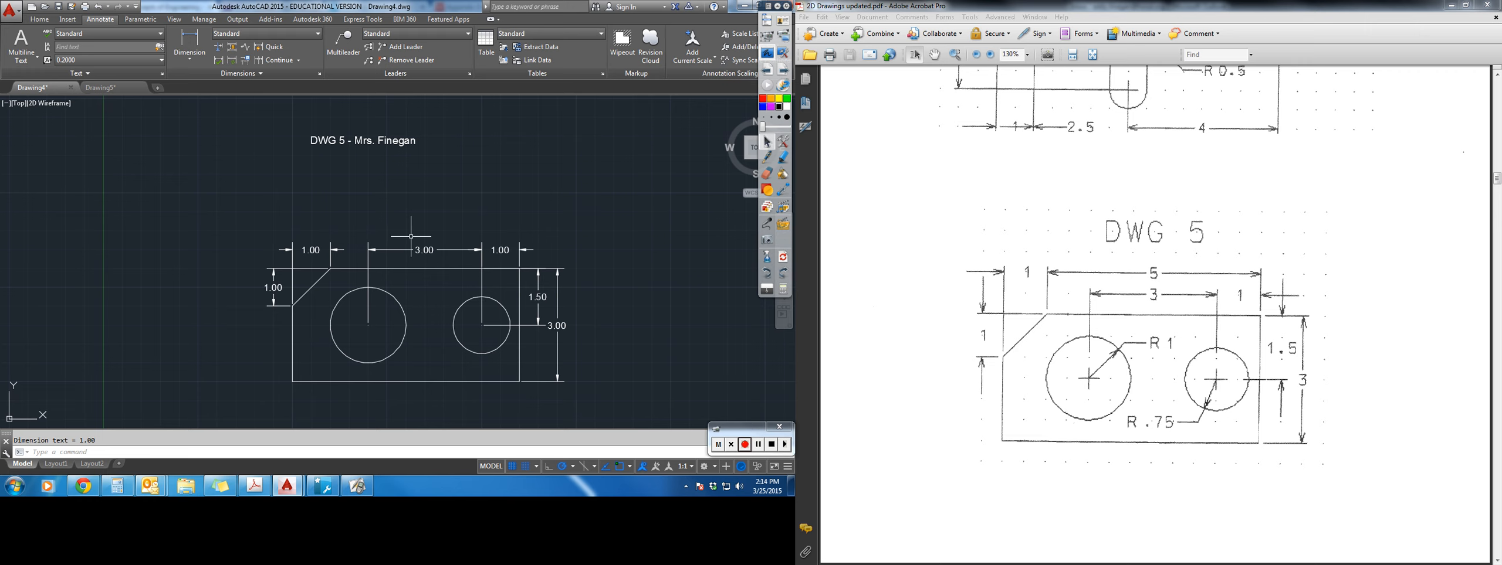
# Dimension the upper edge from the chamfer's end to the upper-right corner, placed above the existing row of horizontal dimensions.
pyautogui.click(190, 42)
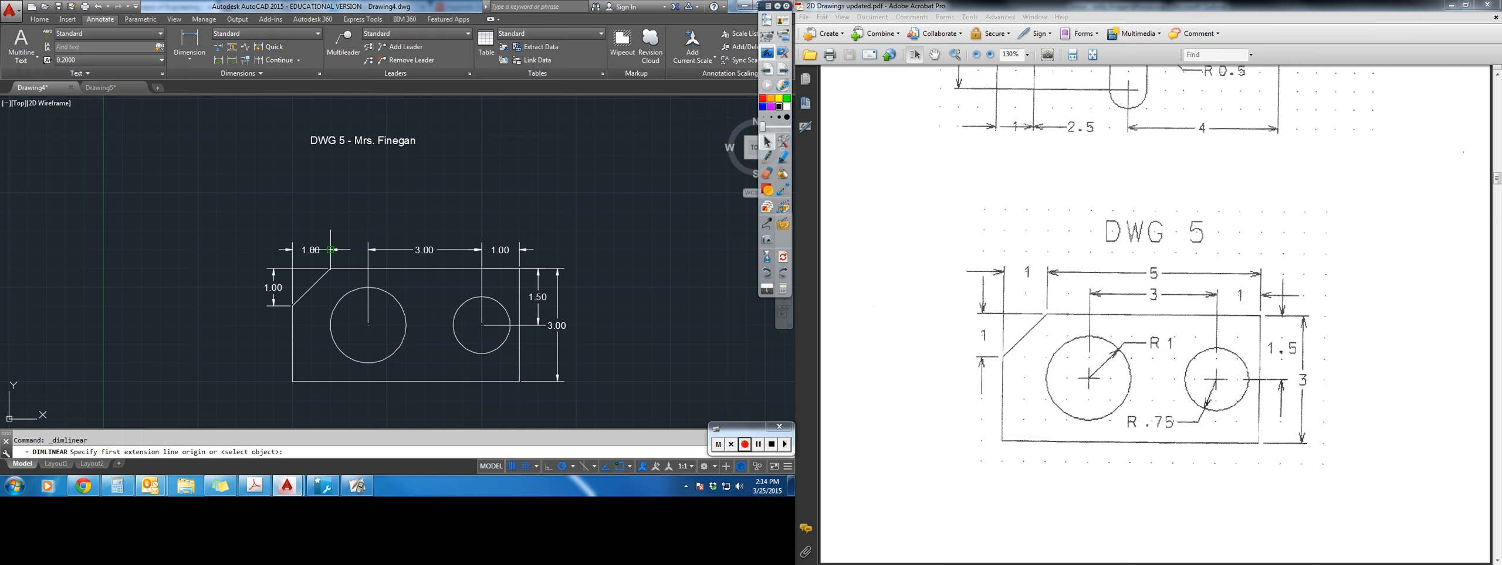
pyautogui.click(331, 268)
pyautogui.click(519, 268)
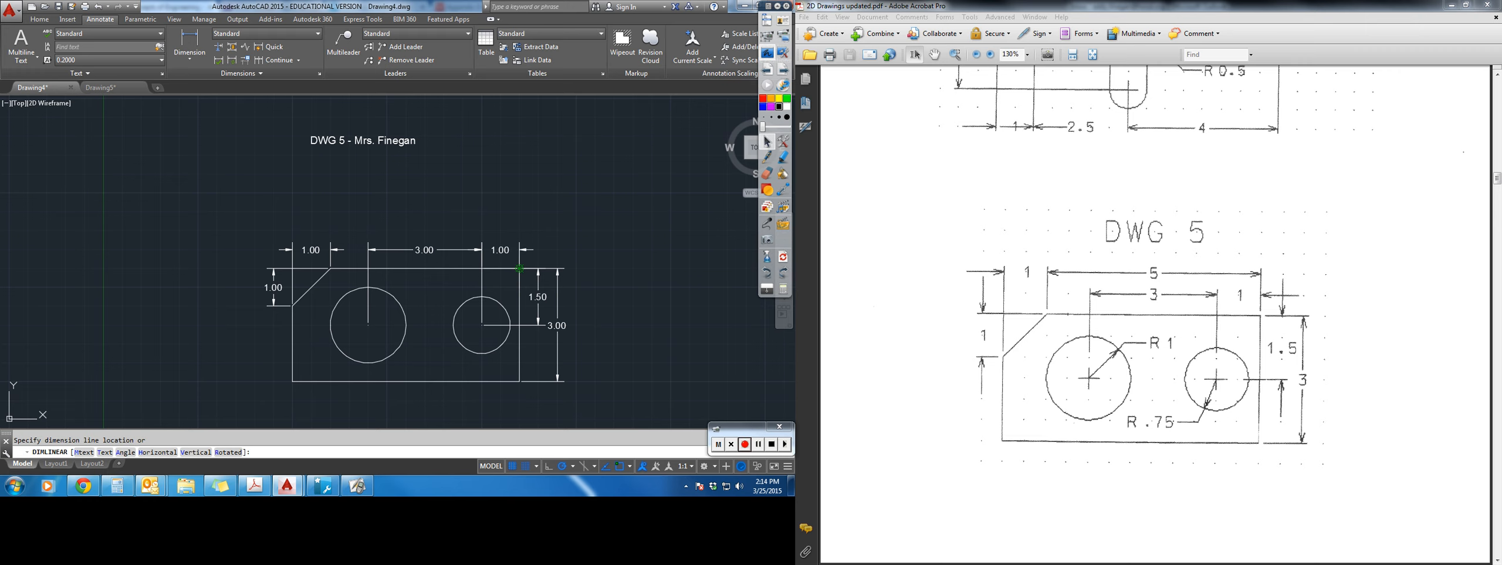
pyautogui.click(500, 231)
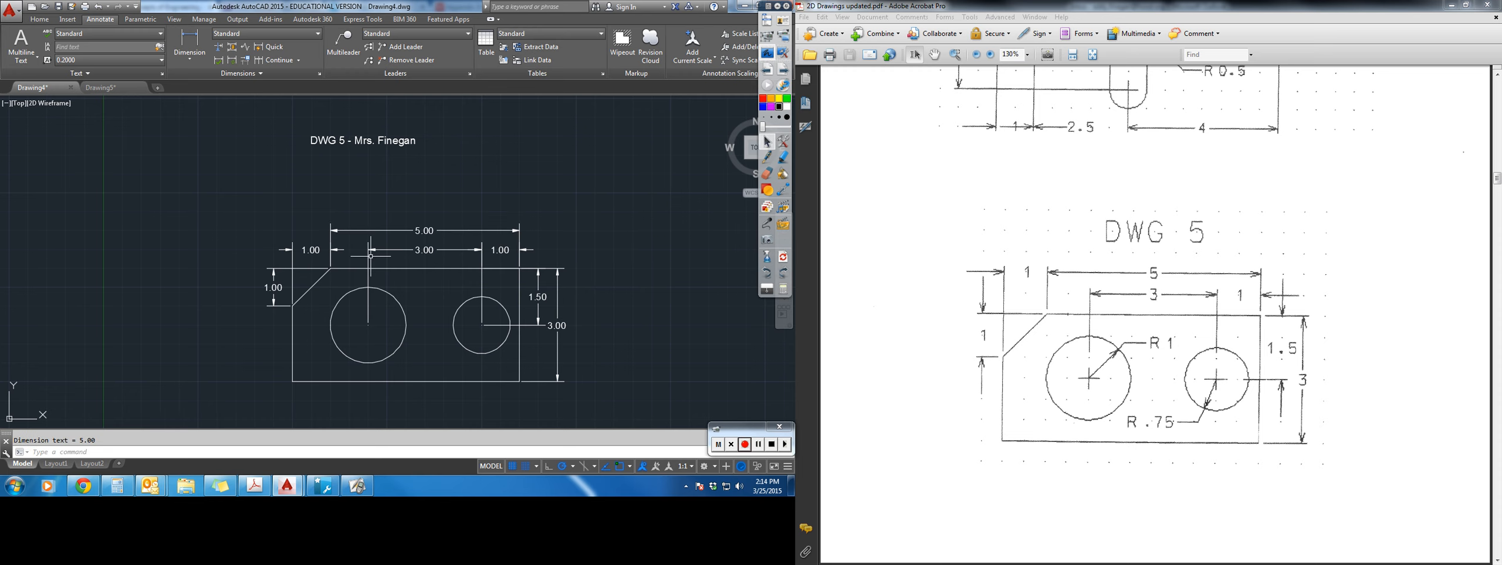
# Add a radius dimension to the large circle, placing its text outside the circle at the upper right.
pyautogui.click(190, 58)
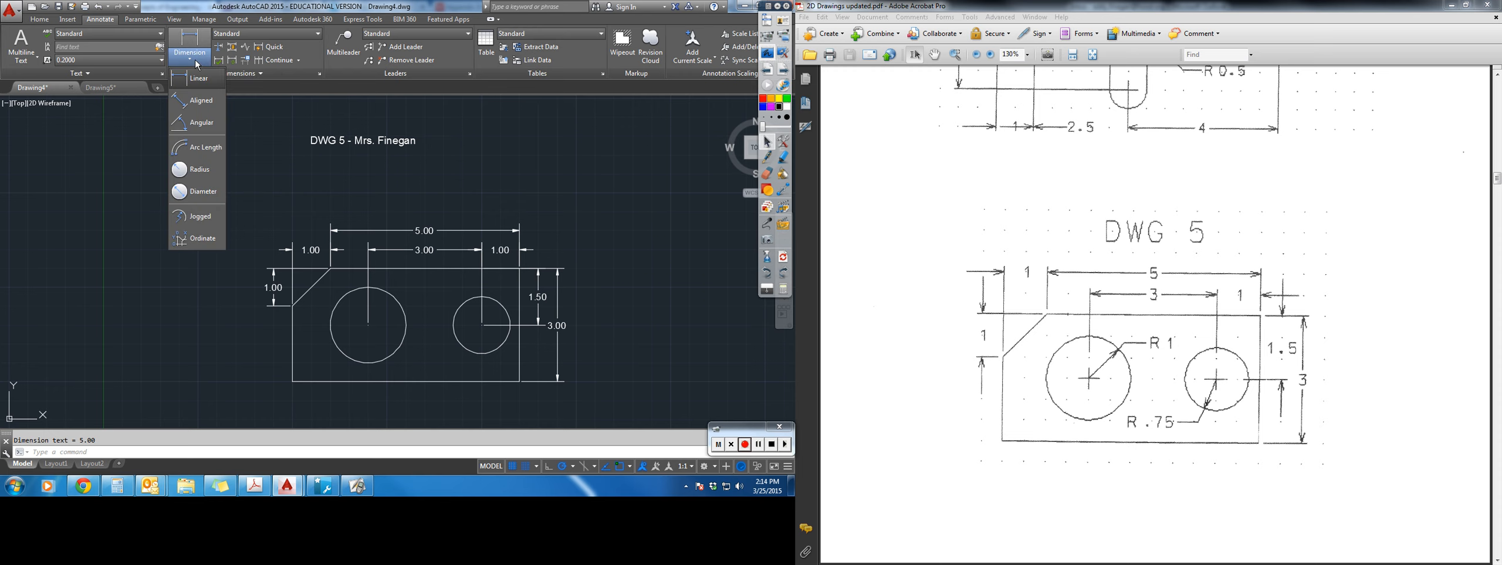
pyautogui.click(200, 170)
pyautogui.click(191, 58)
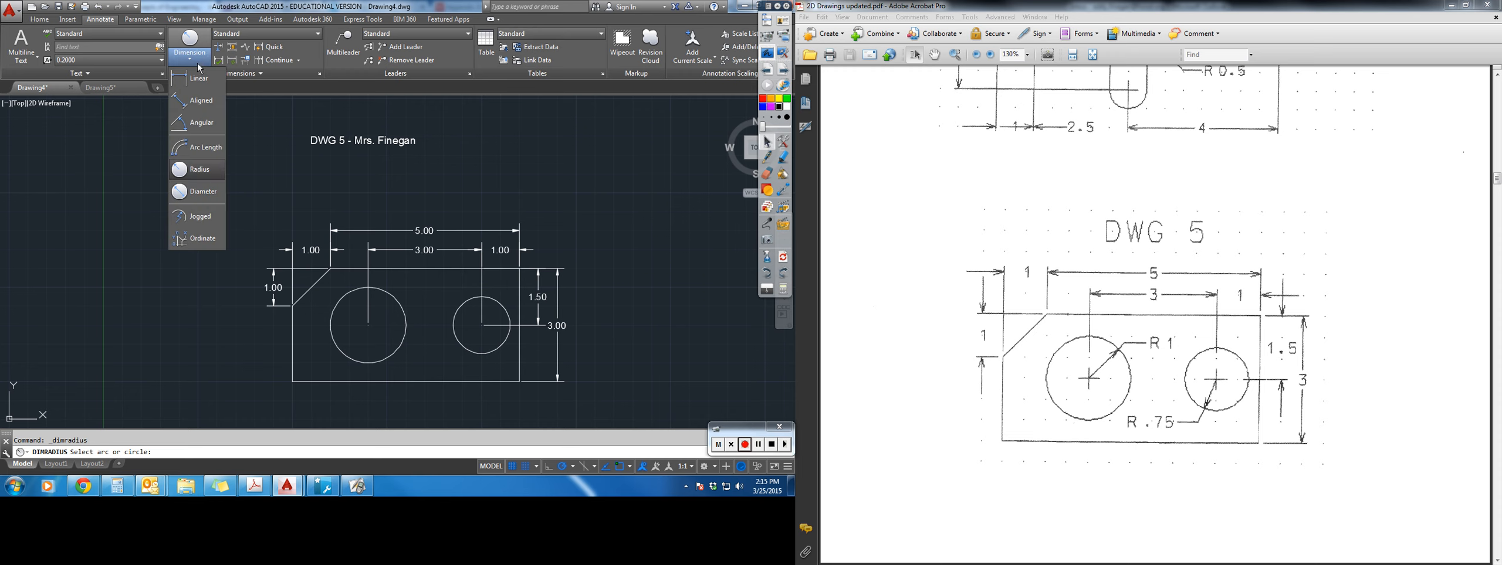
pyautogui.click(198, 174)
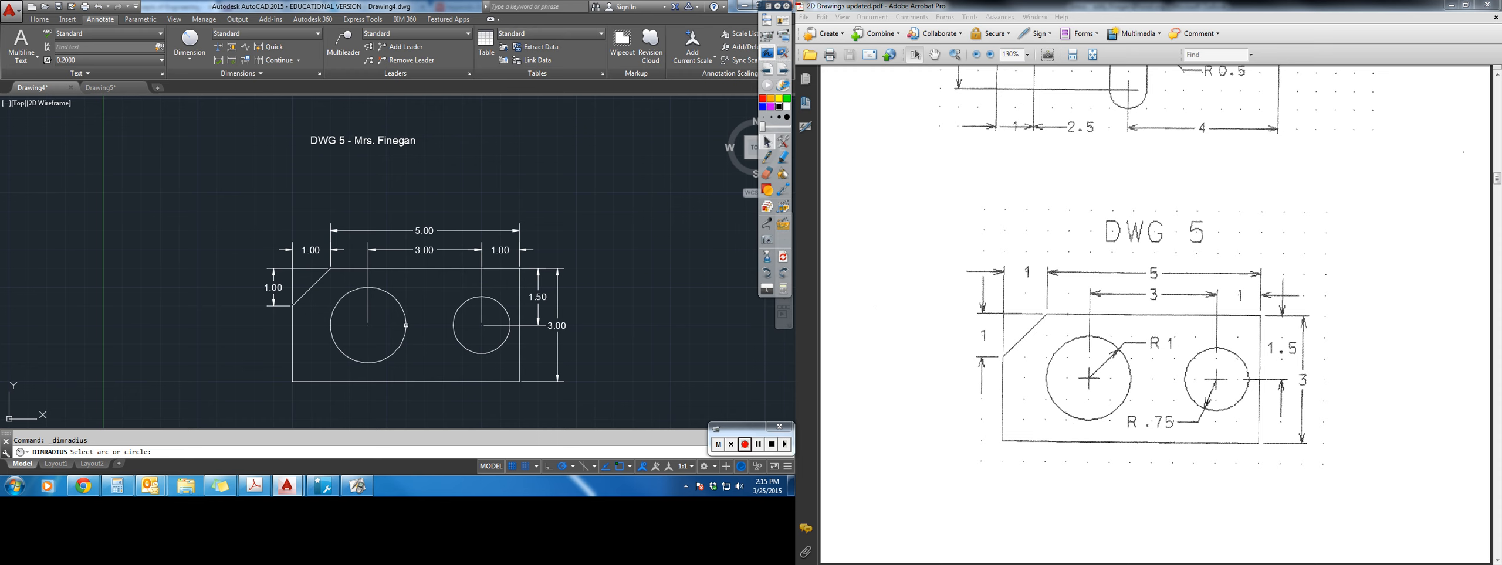
pyautogui.click(406, 325)
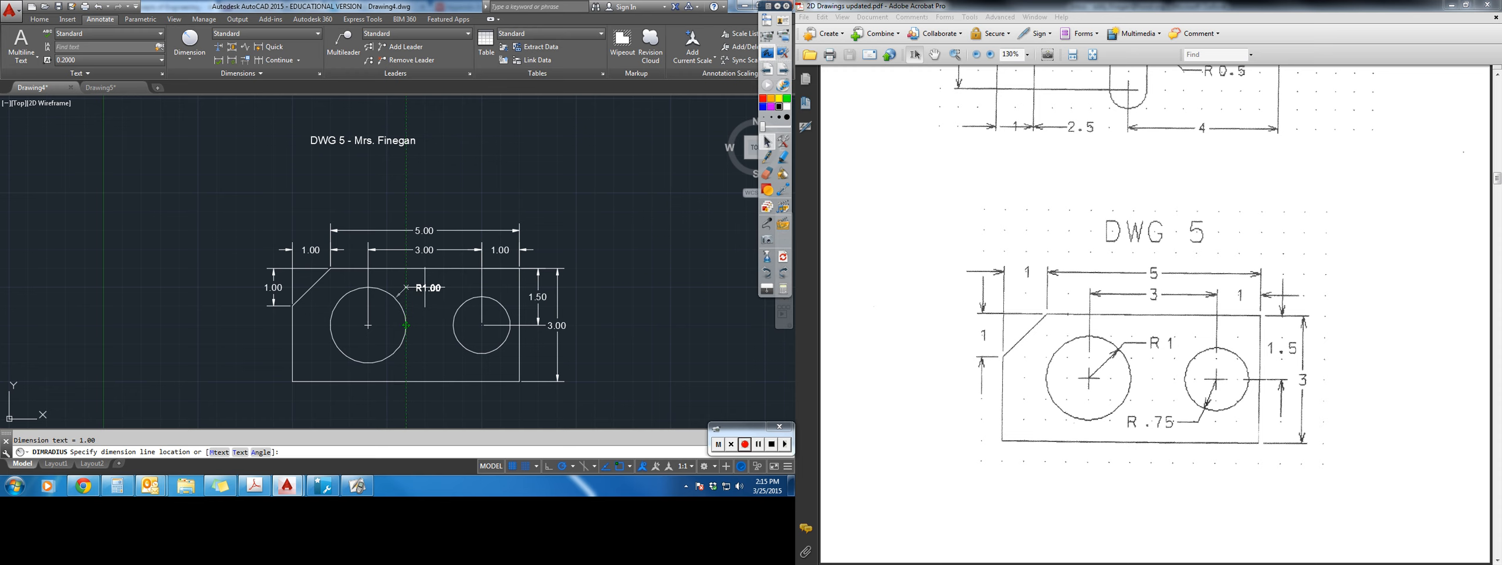
pyautogui.click(406, 287)
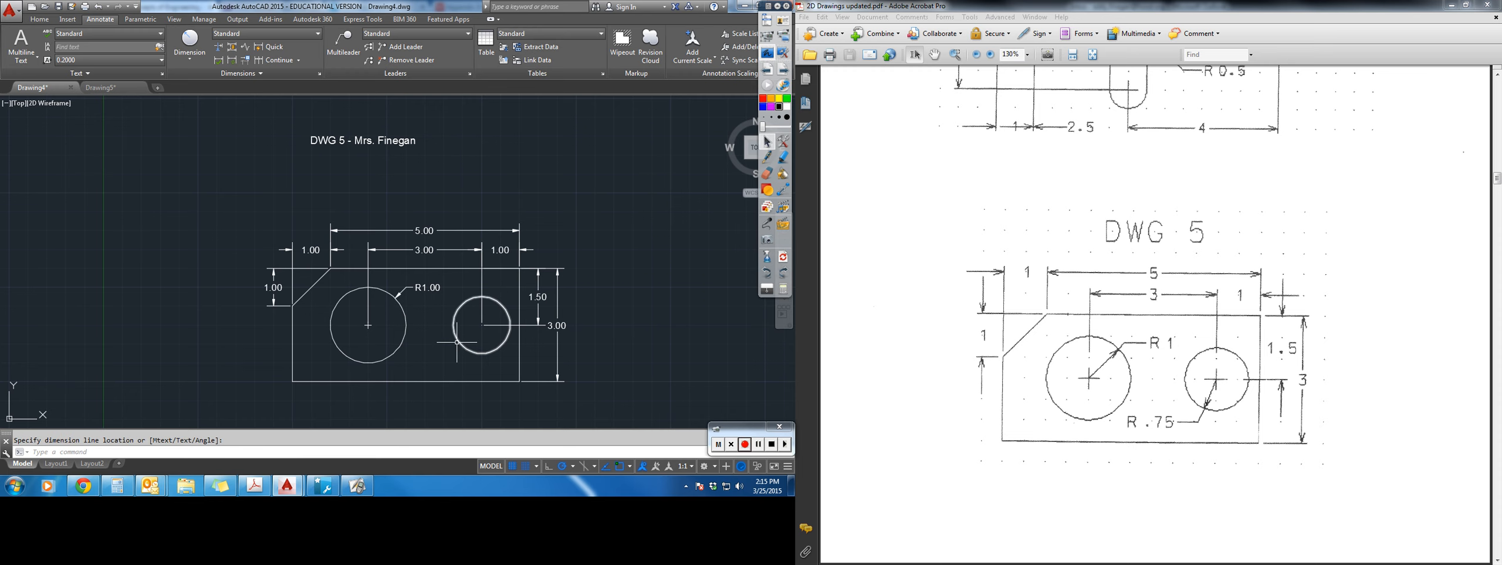
# Add a radius dimension to the small circle, placing its text outside the circle at the lower left.
pyautogui.click(460, 342)
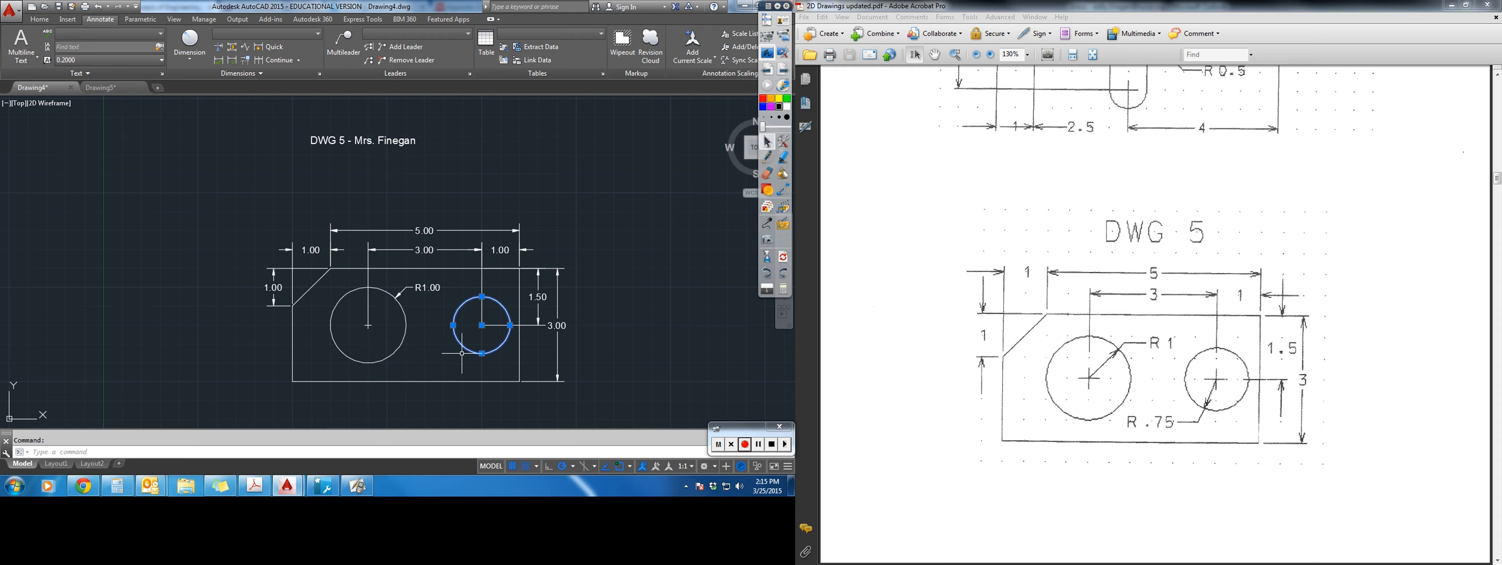
pyautogui.click(192, 59)
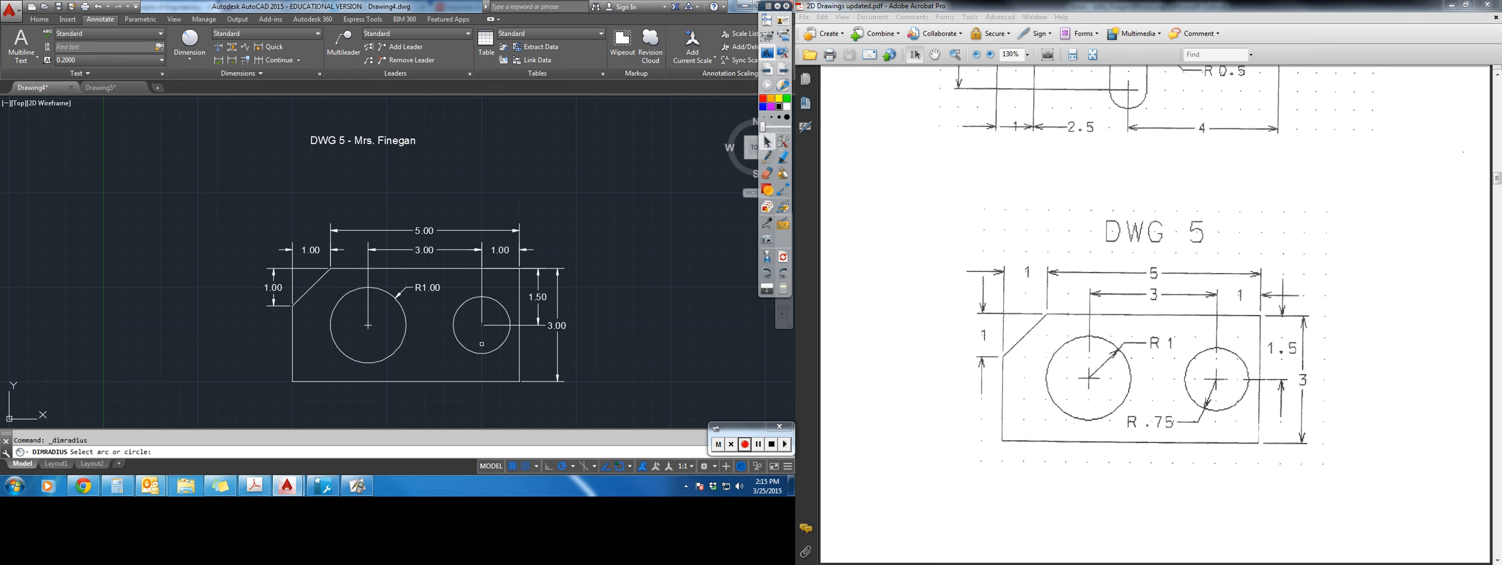
pyautogui.click(461, 345)
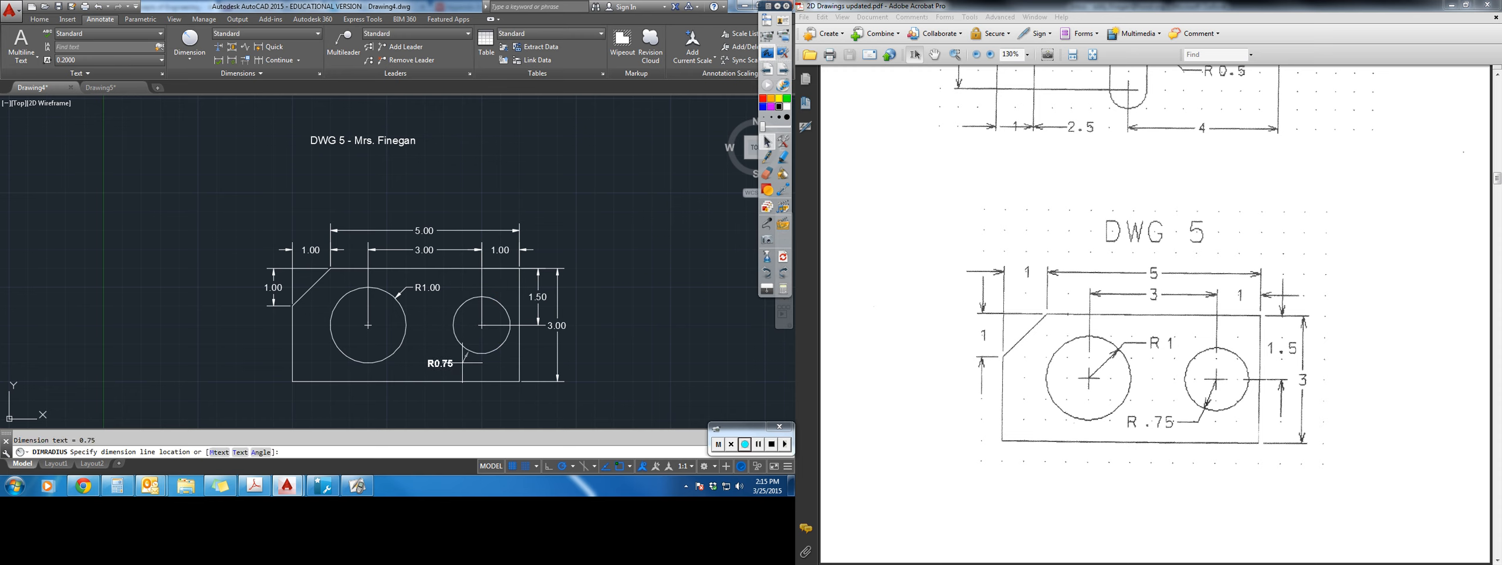
pyautogui.click(458, 370)
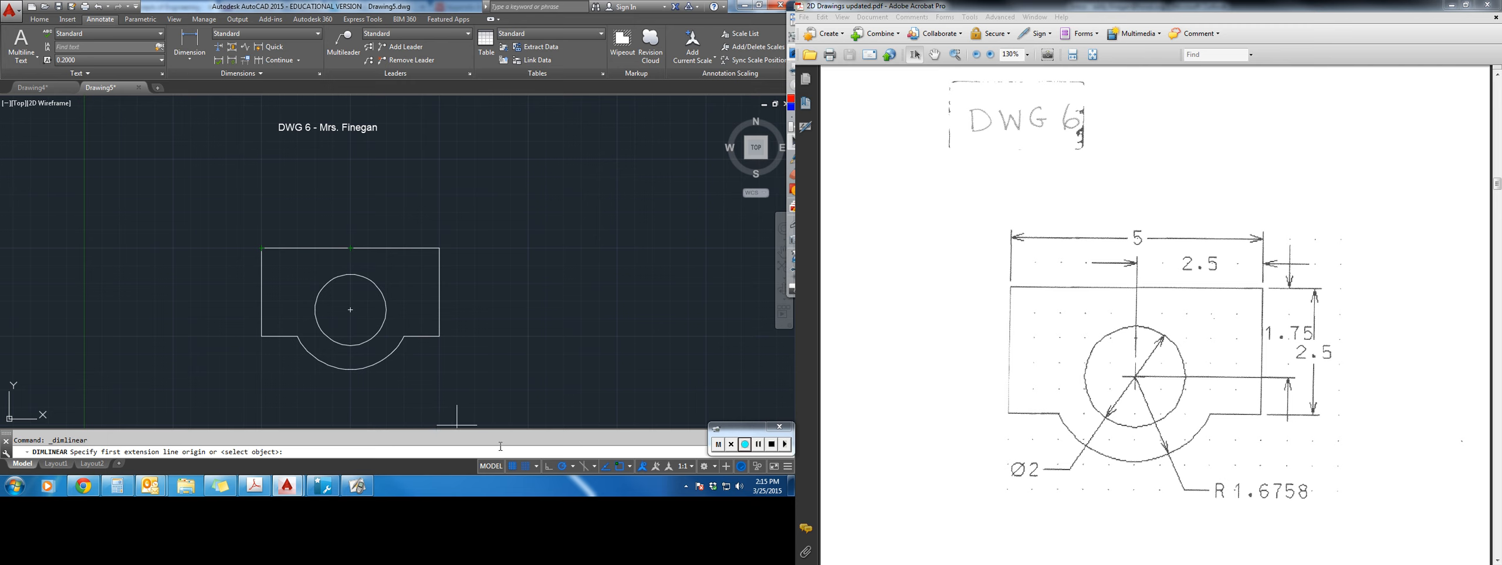
# In DWG 6, add a horizontal dimension from the circle's centre to the plate's upper-right corner, snapped to the grid above the plate.
pyautogui.click(529, 467)
pyautogui.click(351, 310)
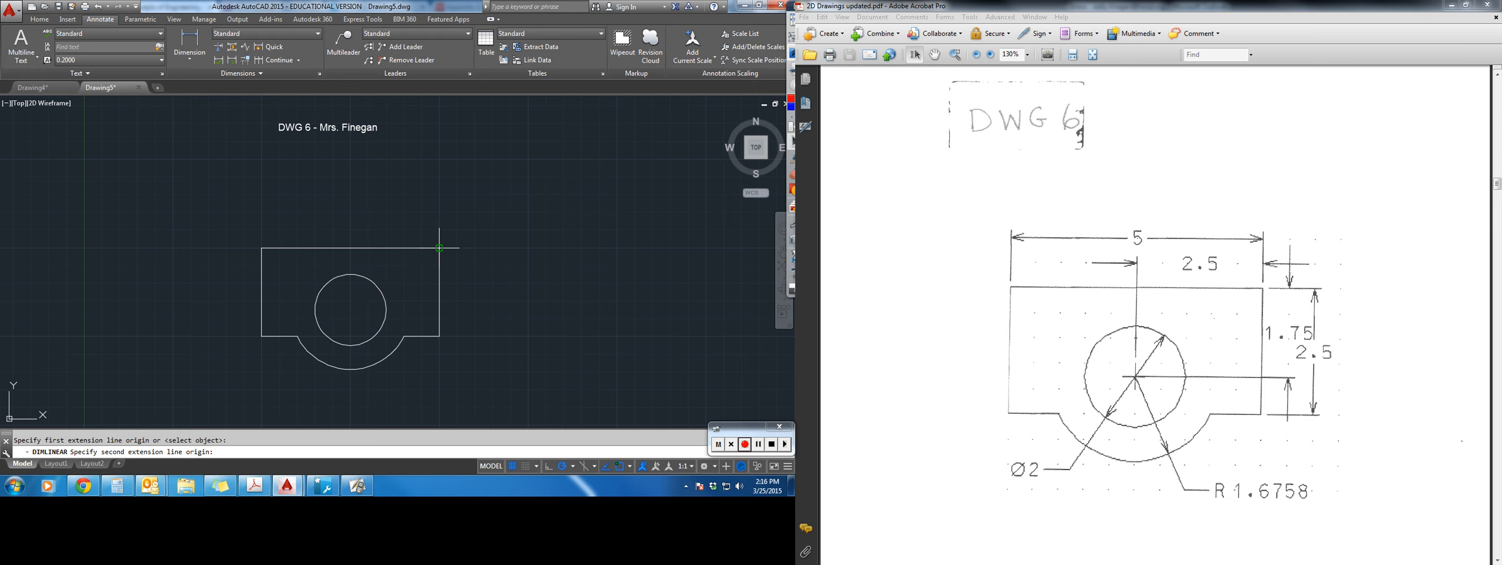
pyautogui.click(438, 248)
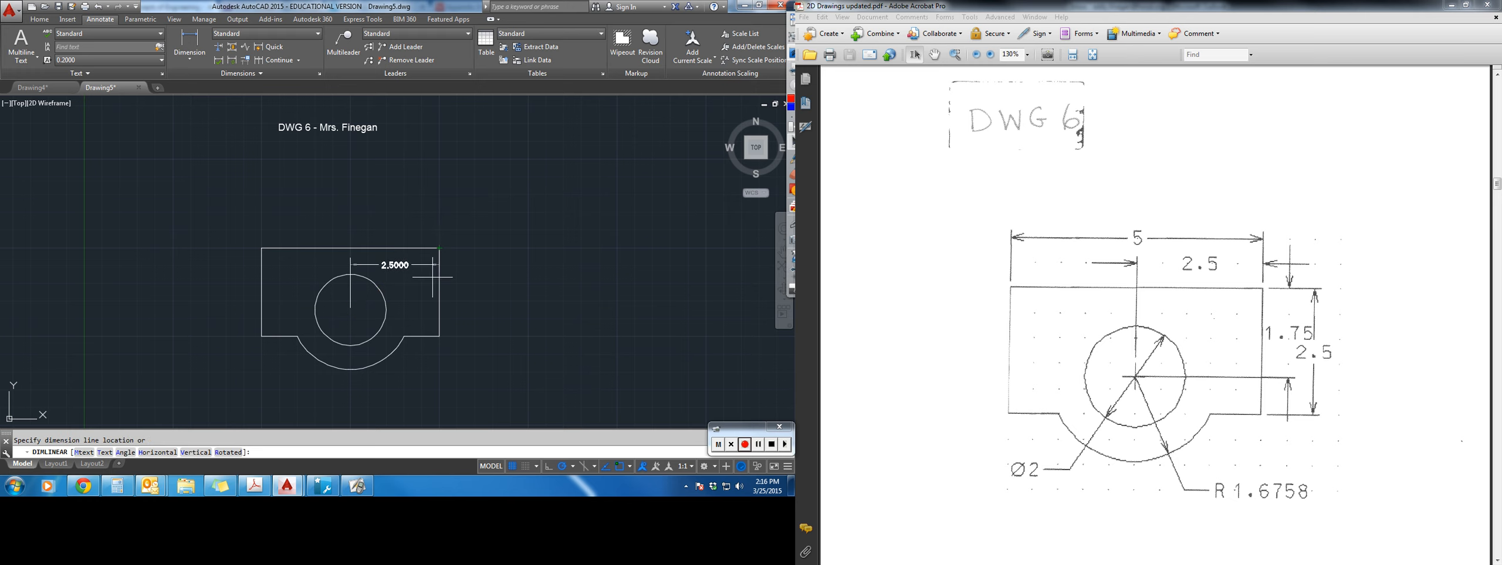
pyautogui.click(526, 467)
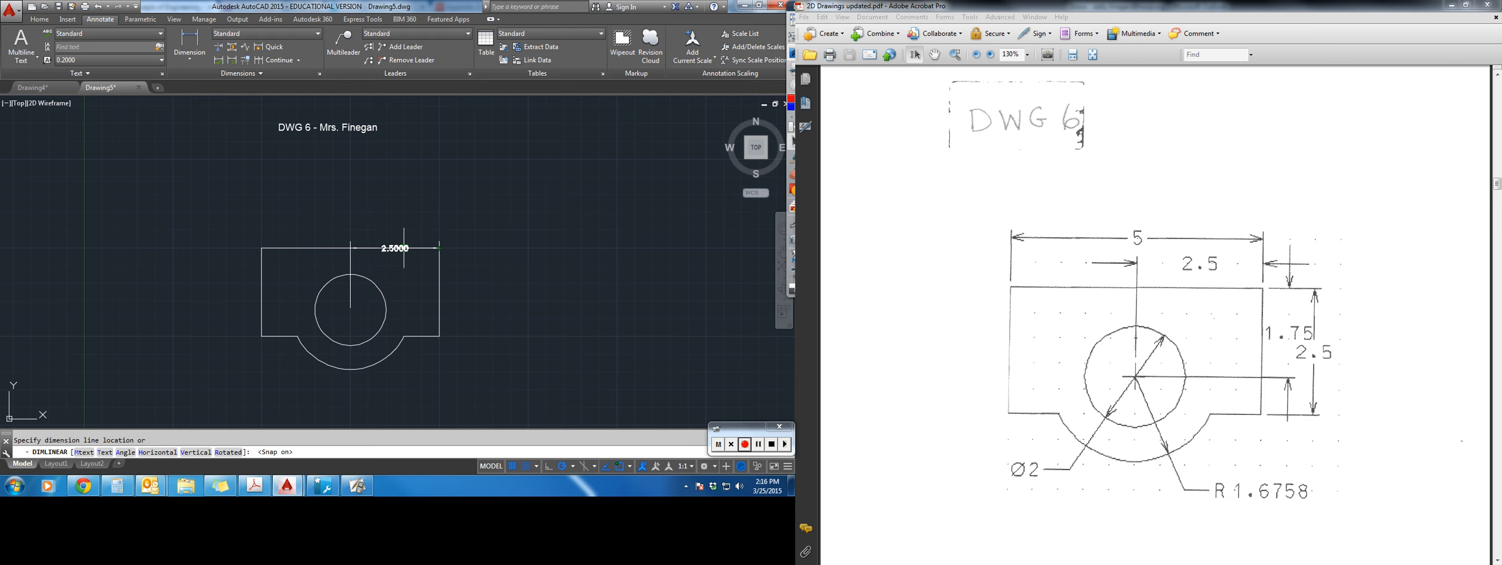
pyautogui.click(411, 230)
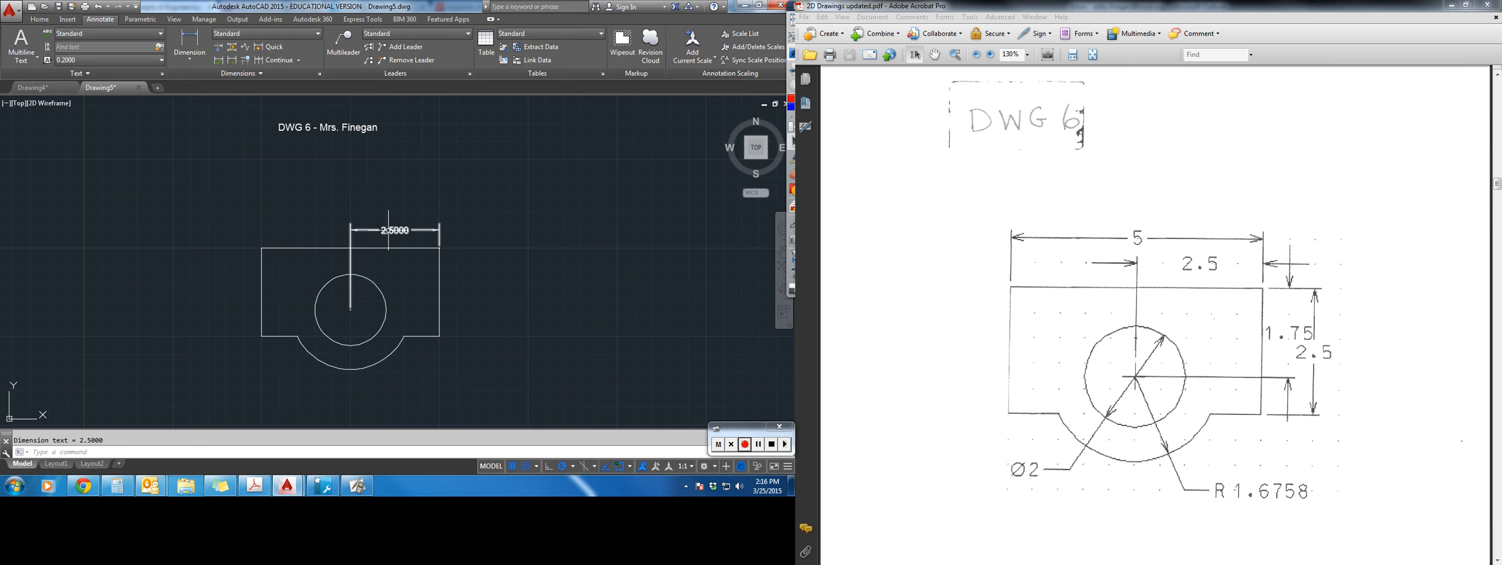
pyautogui.click(189, 41)
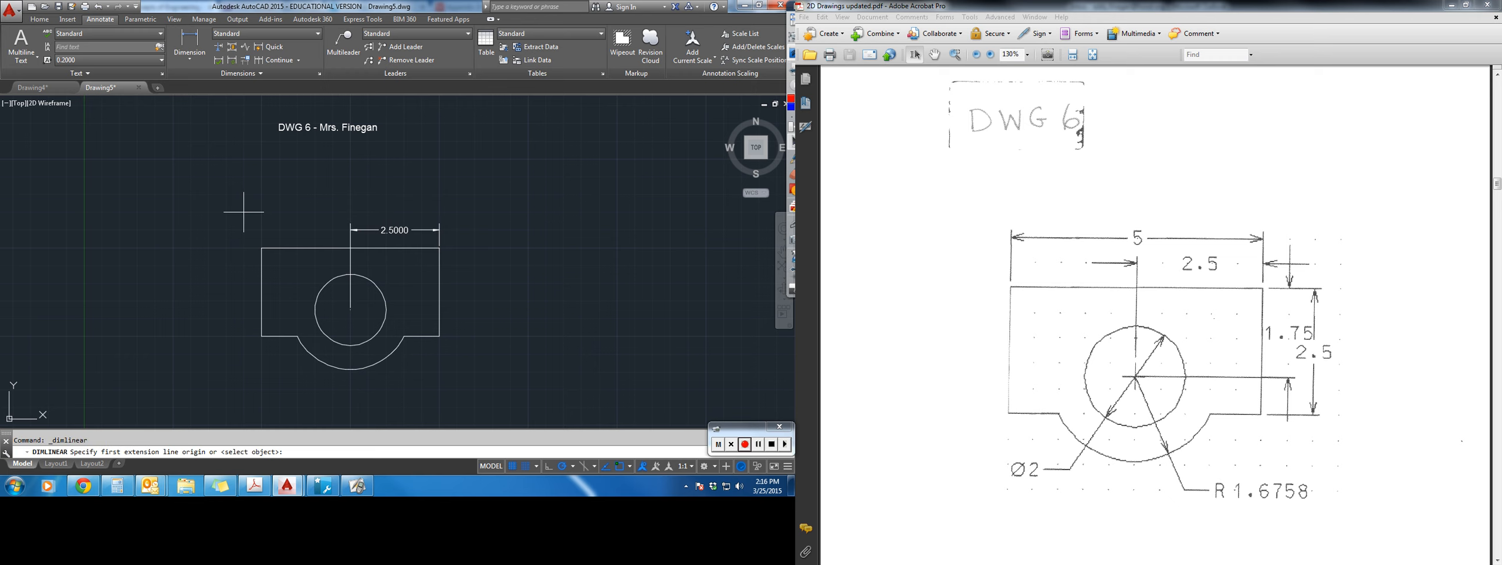
pyautogui.click(745, 445)
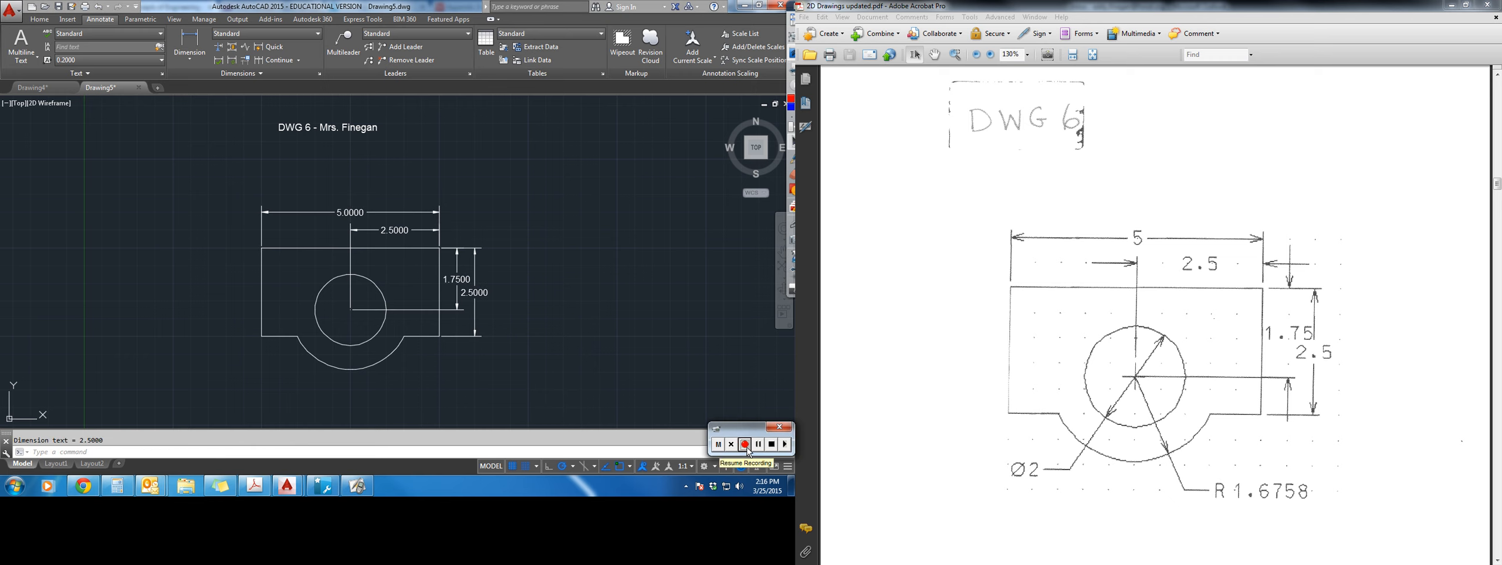
# Modify DWG 6's Standard dimension style so the linear precision of the primary units is 0.00.
pyautogui.click(318, 37)
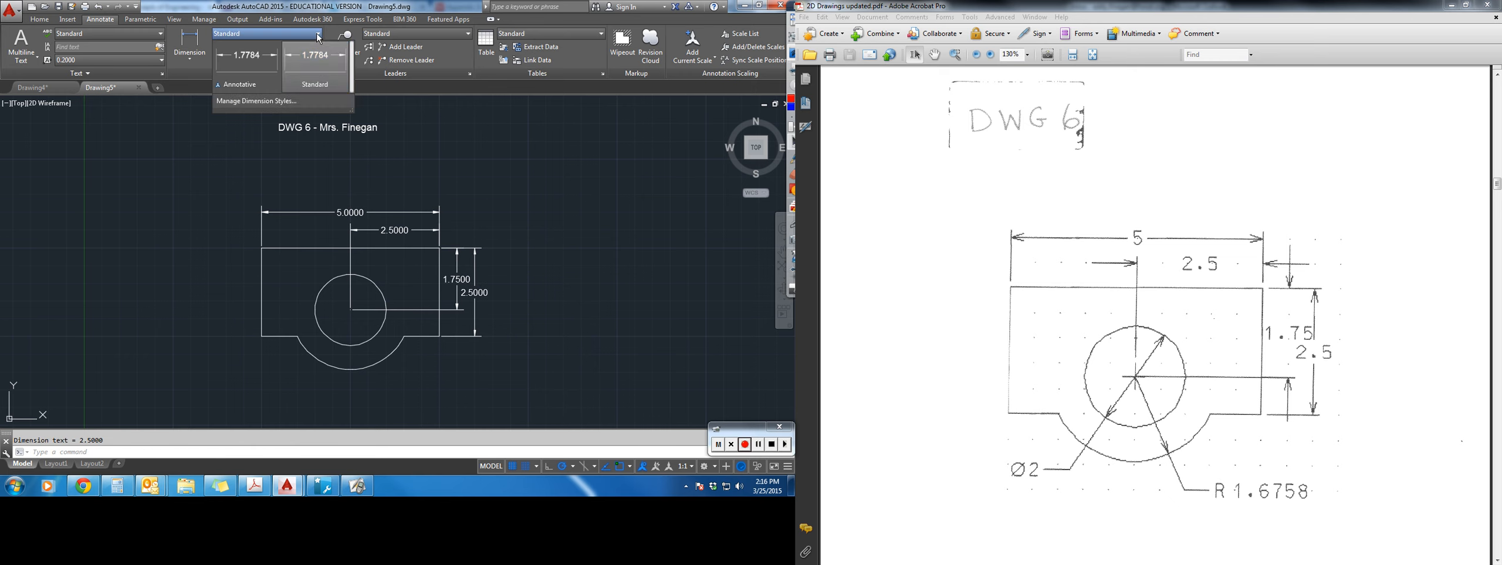
pyautogui.click(267, 102)
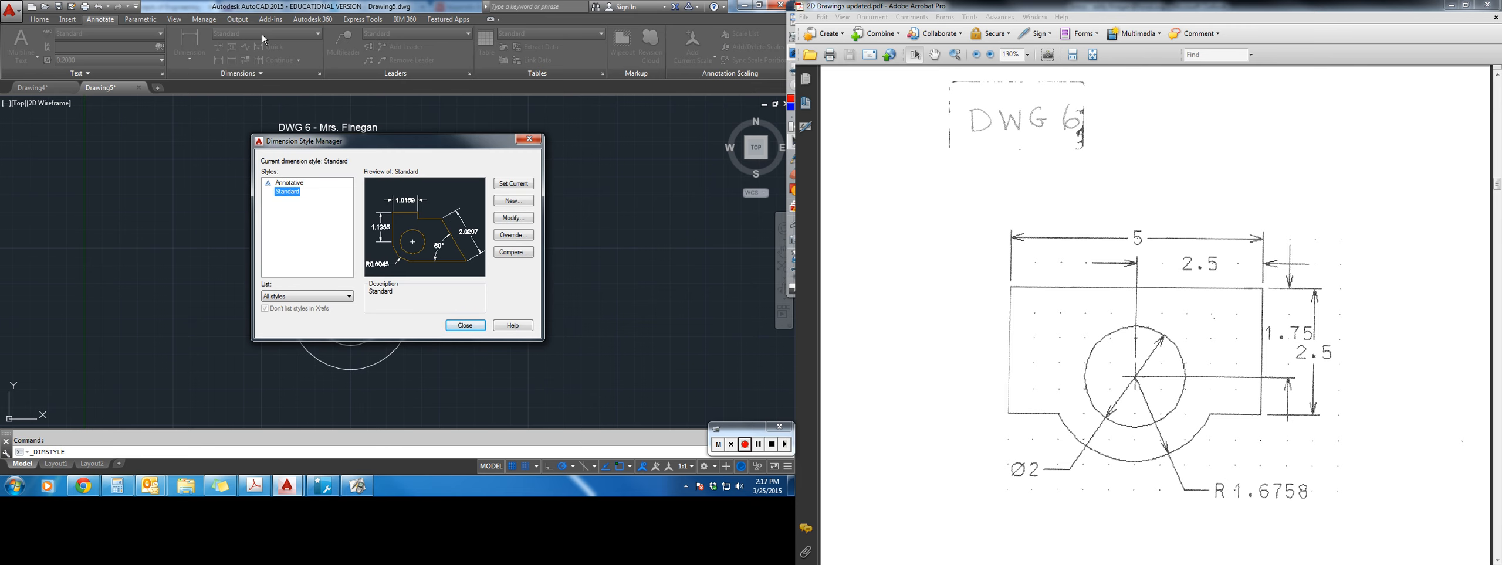
pyautogui.click(518, 219)
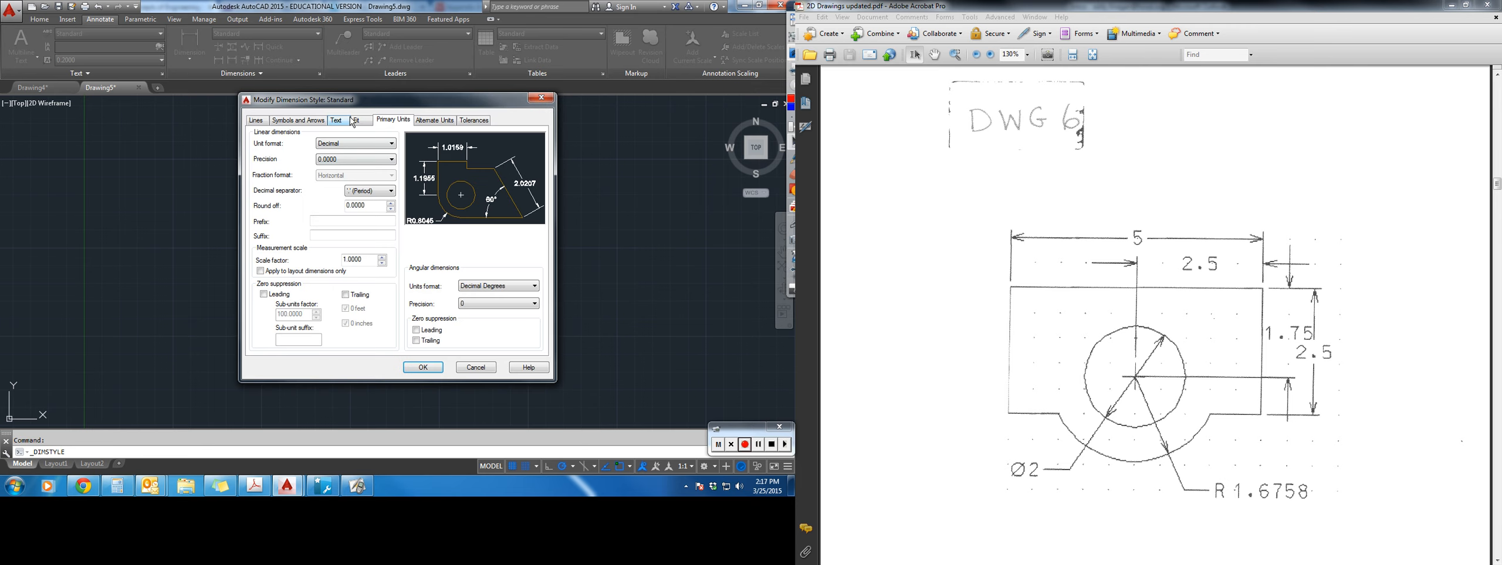
pyautogui.click(391, 160)
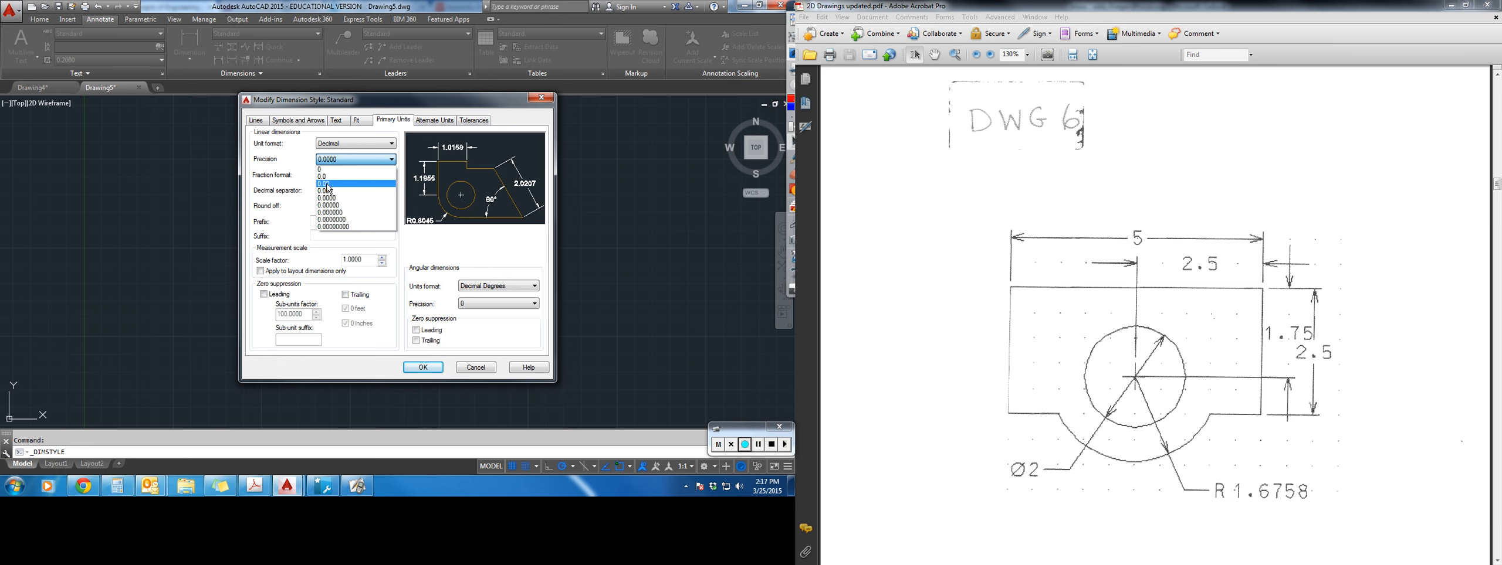
pyautogui.click(327, 184)
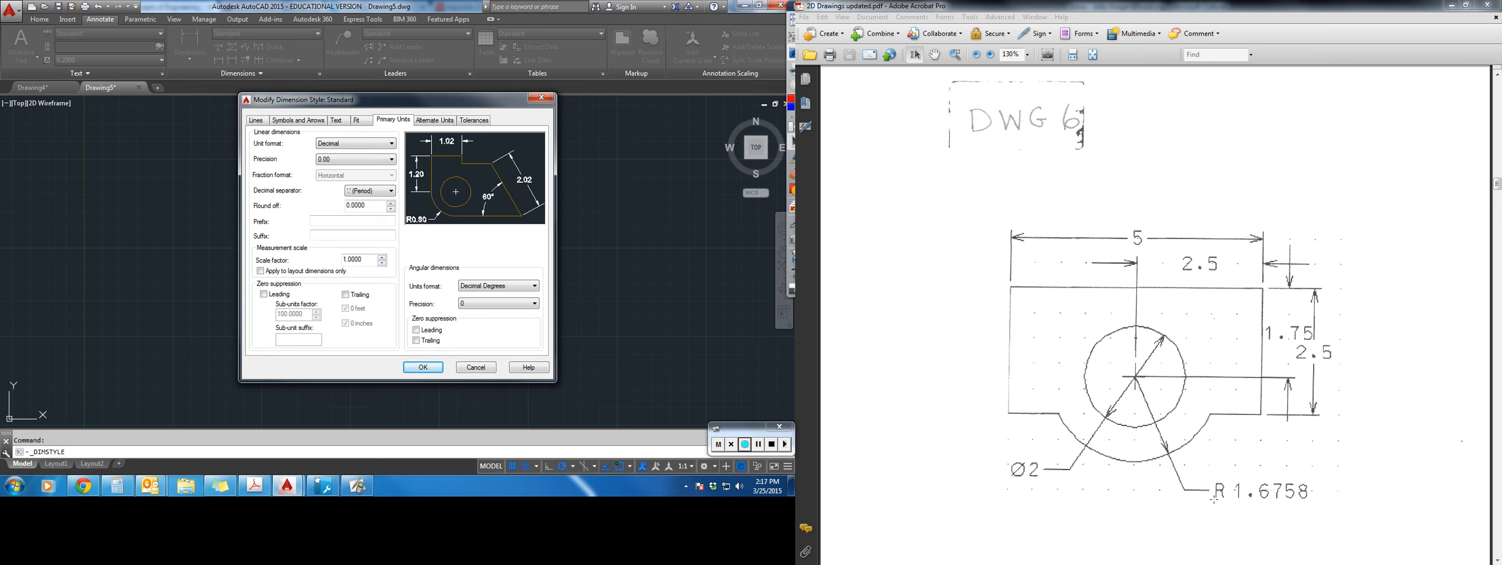
pyautogui.click(421, 369)
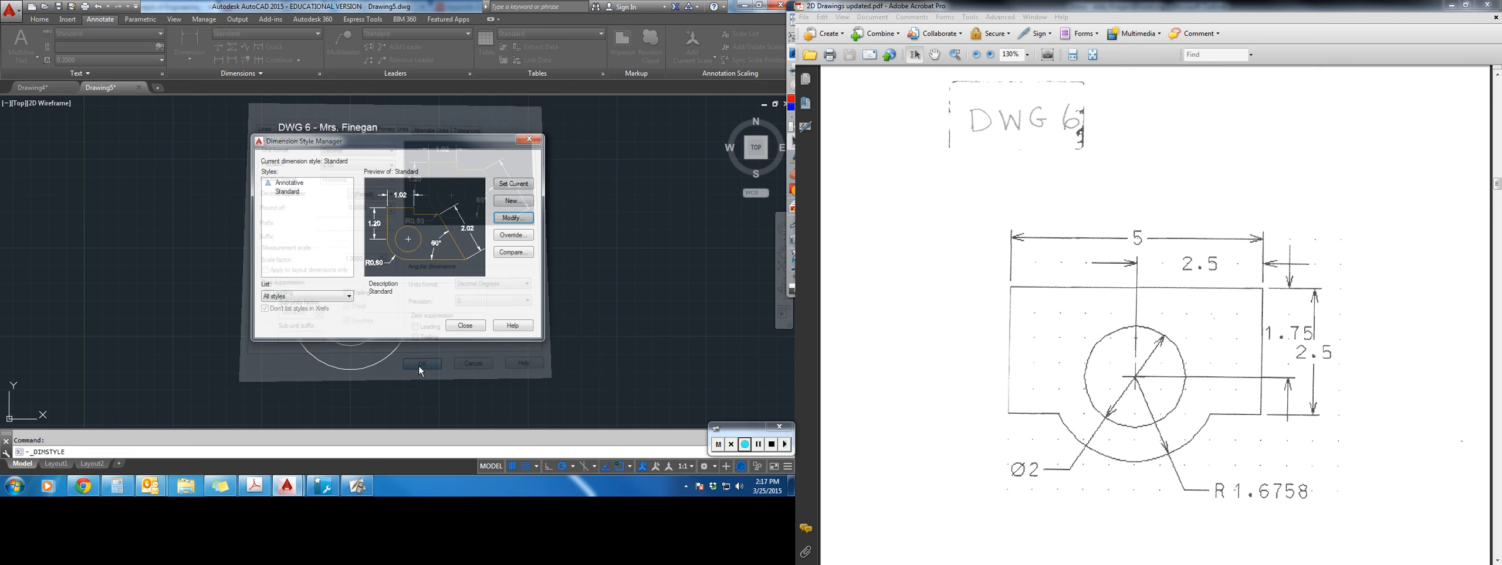
pyautogui.click(465, 326)
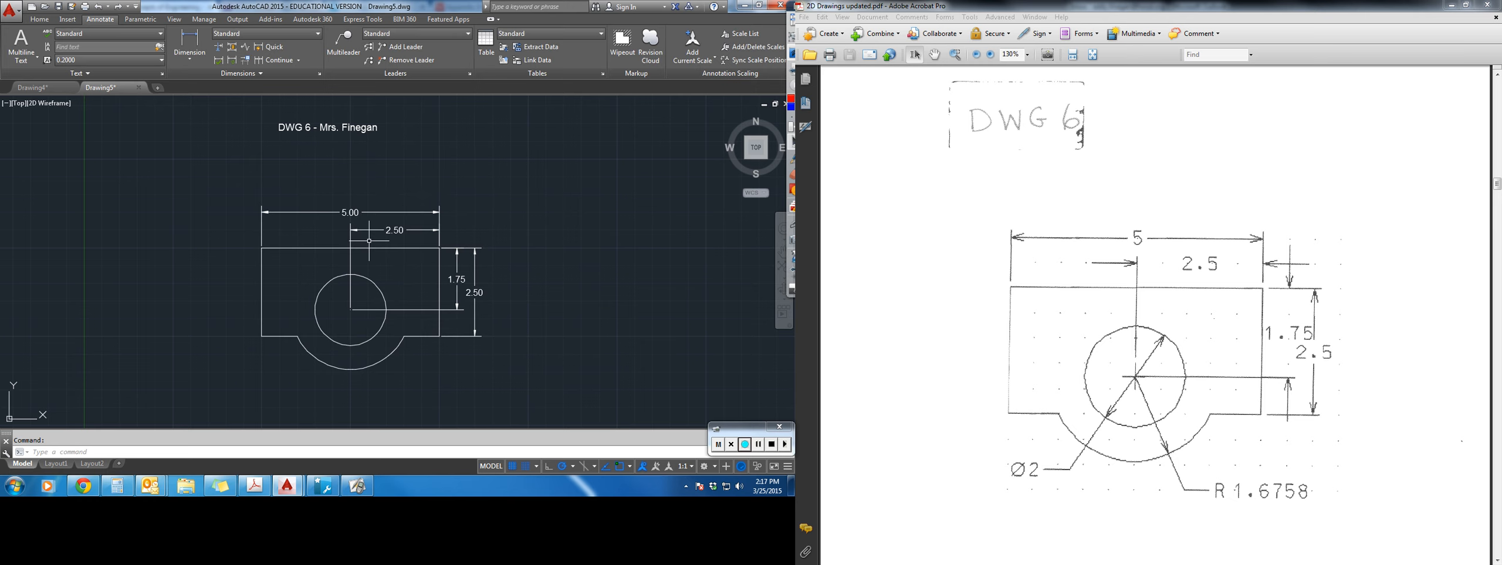
# Add a radius dimension to the plate's lower arc, toggling grid snap to pick it and placing the text outside at the lower right.
pyautogui.click(189, 56)
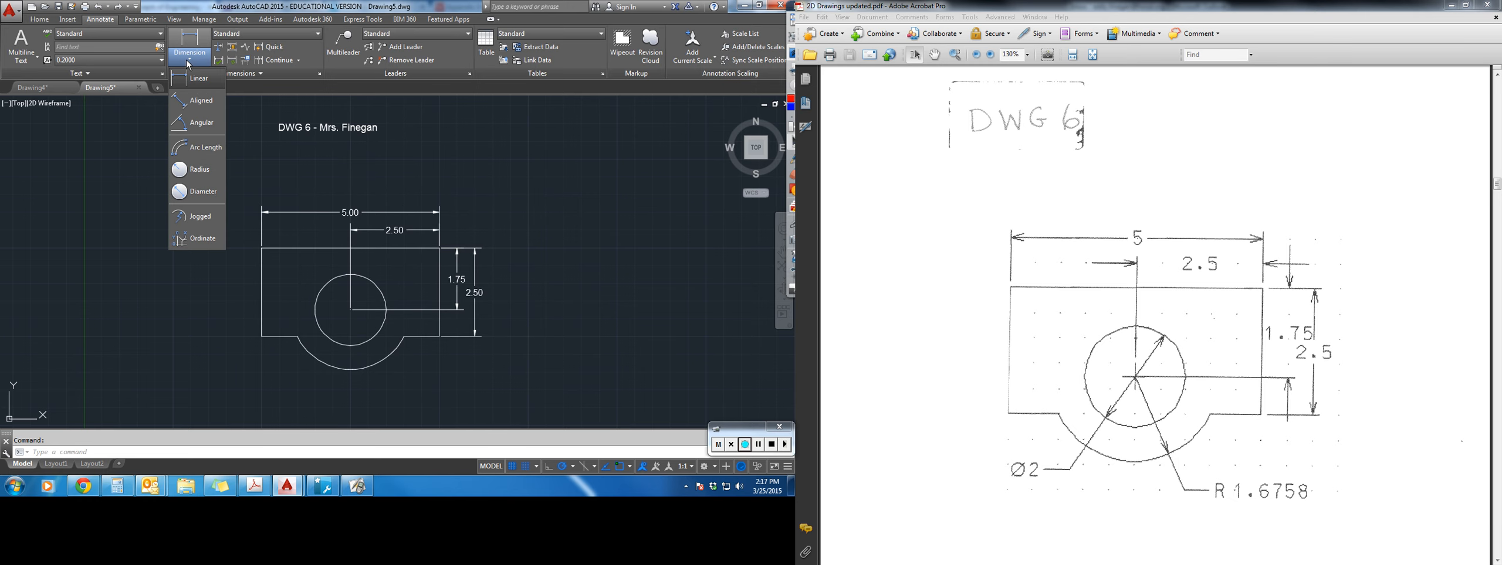
pyautogui.click(196, 170)
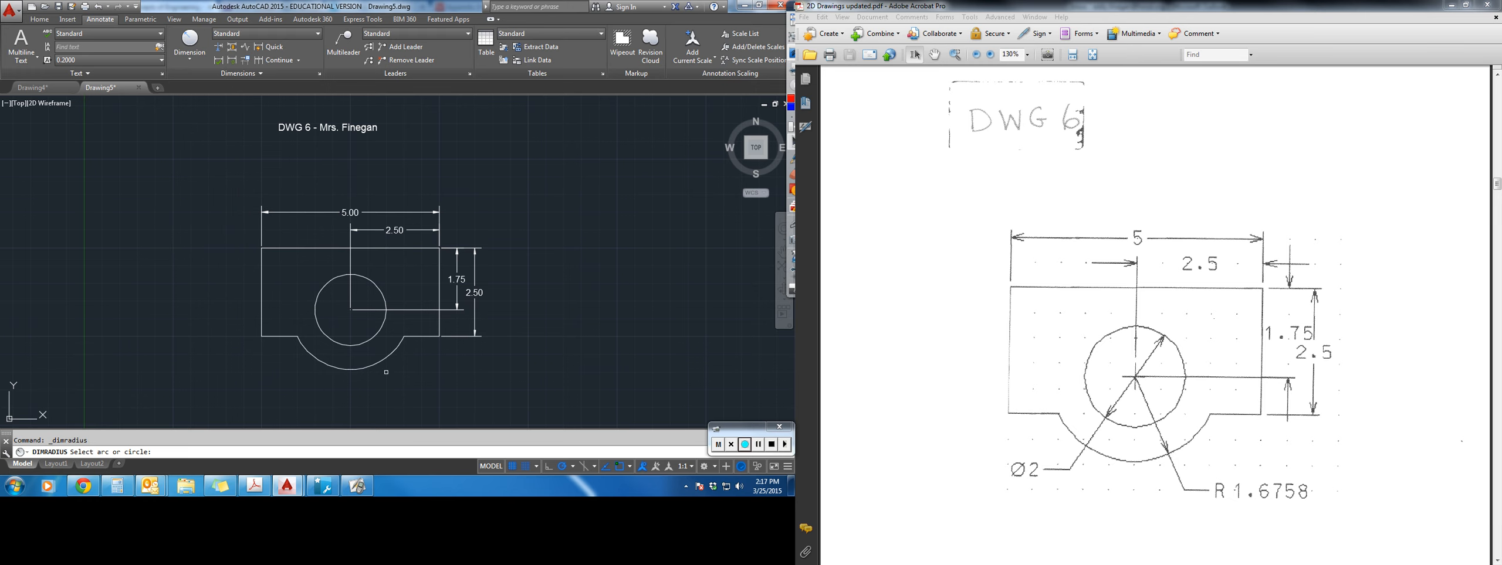
pyautogui.click(523, 467)
pyautogui.click(384, 362)
pyautogui.click(398, 378)
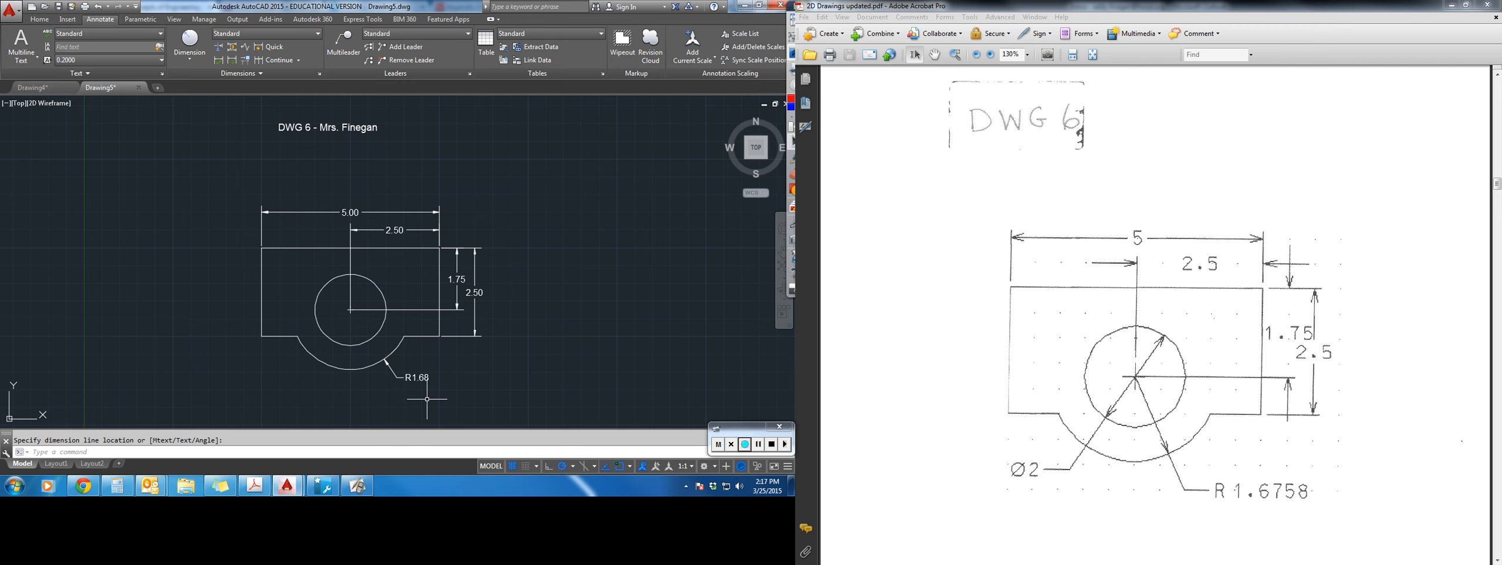
# Add a diameter dimension to DWG 6's circle, placing its text outside the plate at the lower left.
pyautogui.click(190, 55)
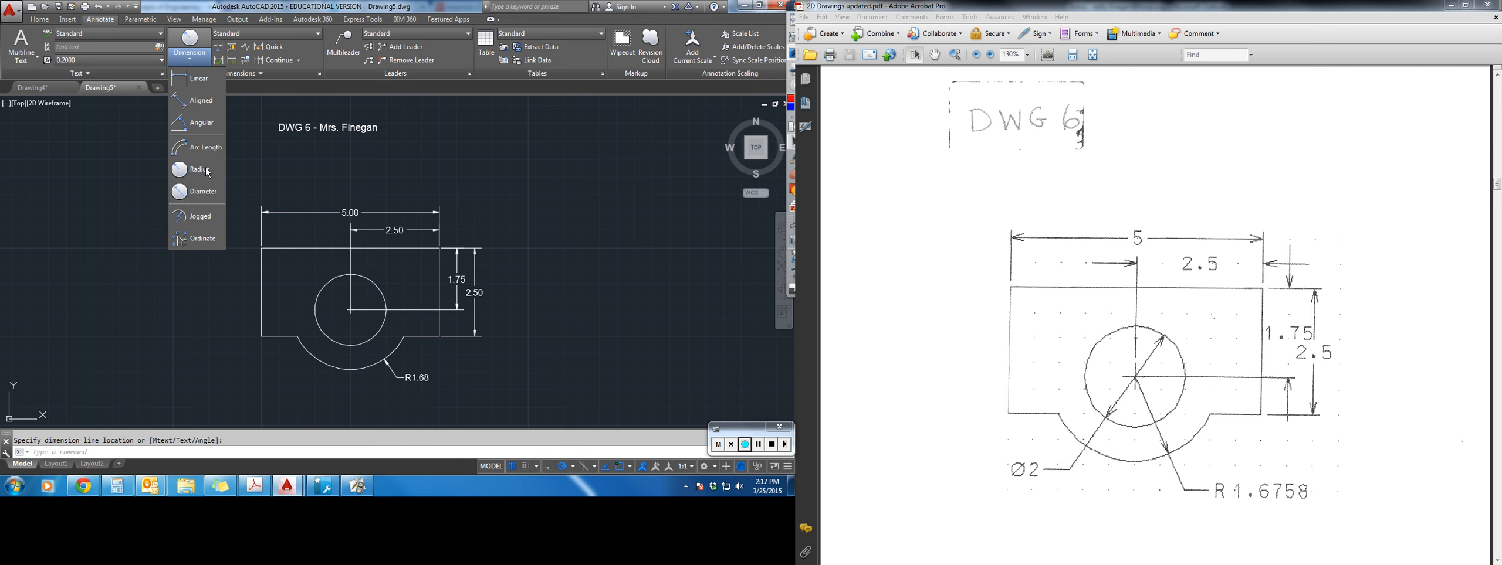
pyautogui.click(199, 191)
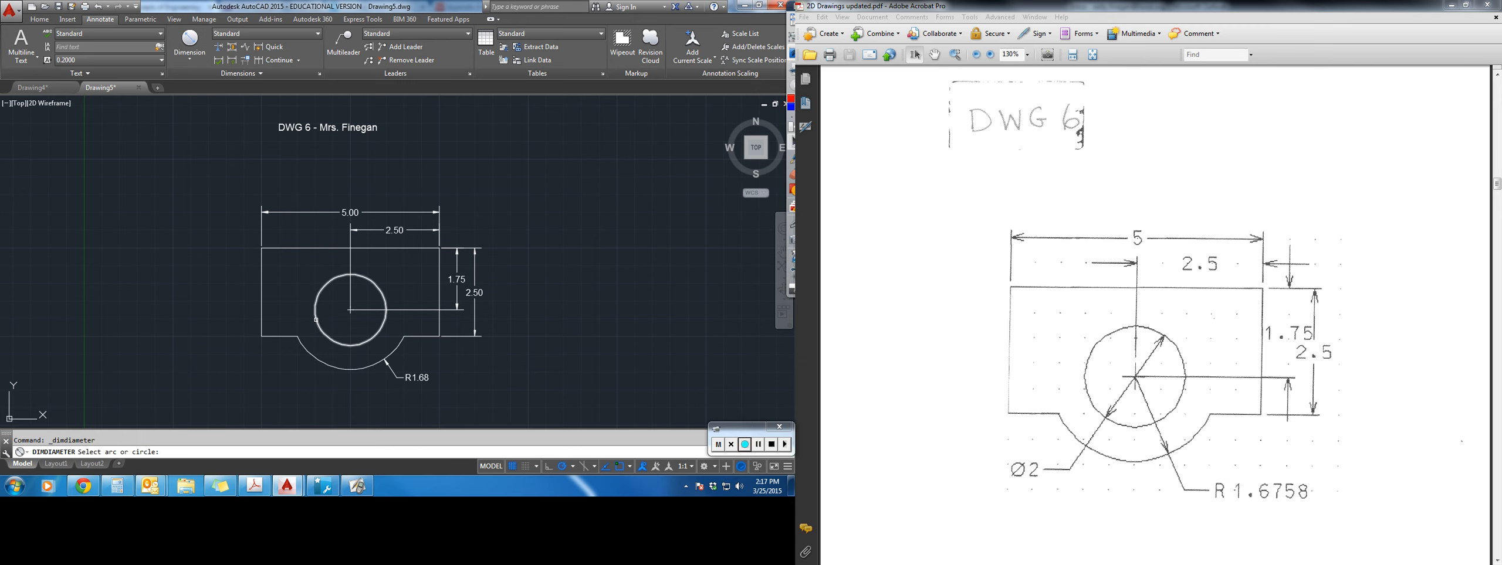
pyautogui.click(189, 56)
pyautogui.click(200, 191)
pyautogui.click(315, 323)
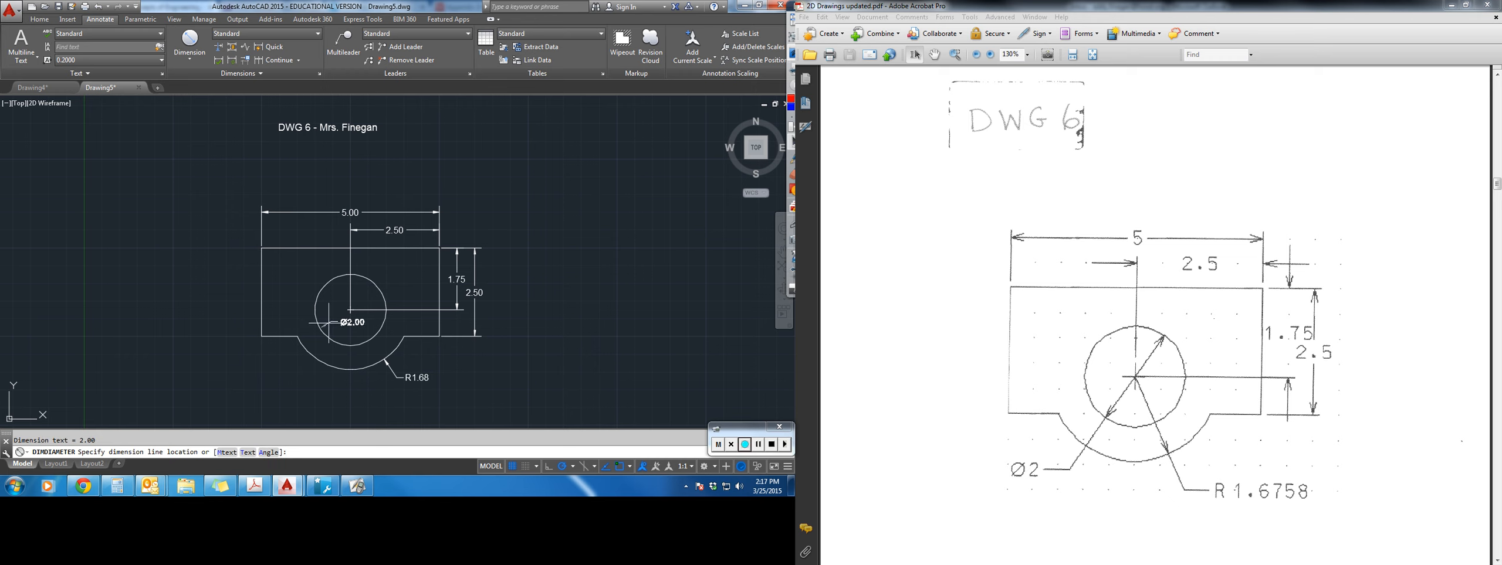
pyautogui.click(304, 373)
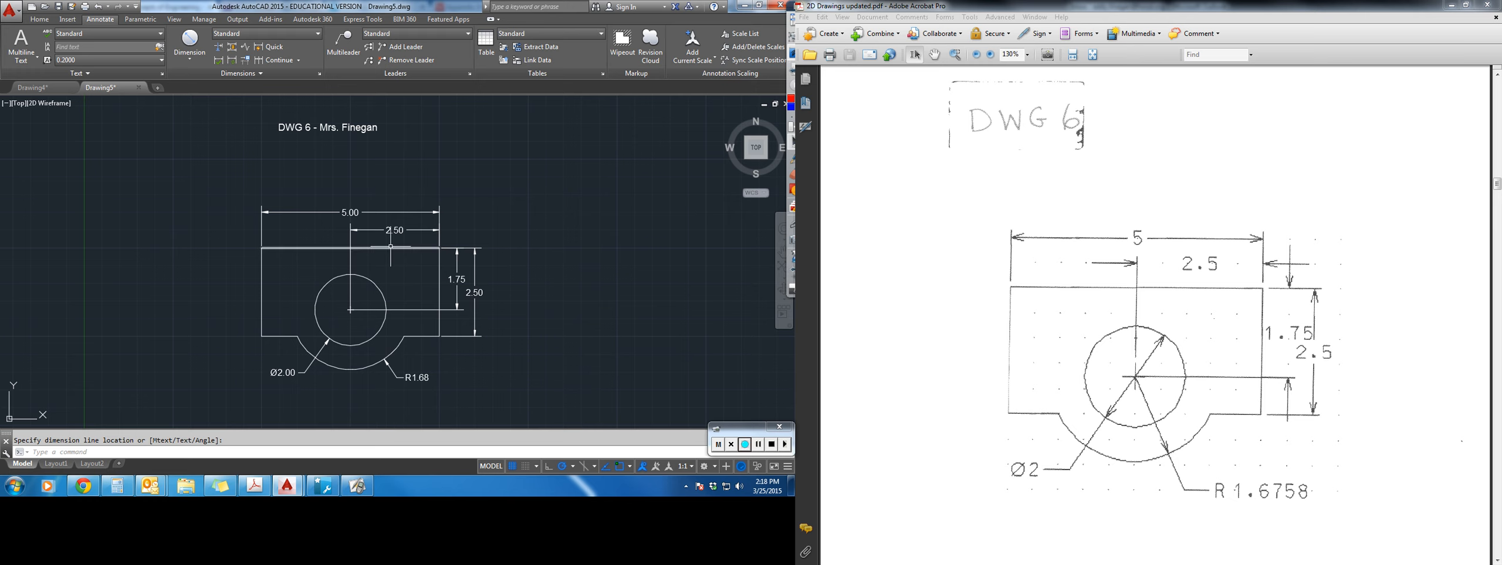
pyautogui.click(759, 444)
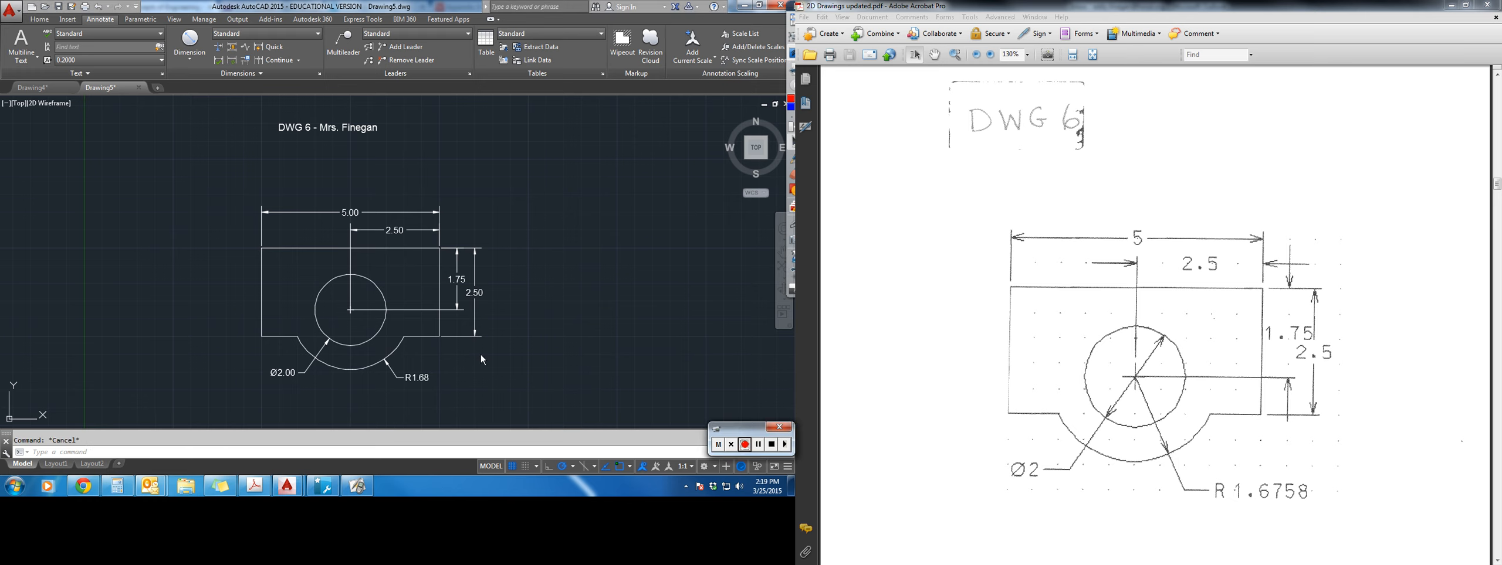
# Try the Annotative dimension style on the lower arc's radius dimension, and undo the last dimension style change.
pyautogui.click(421, 378)
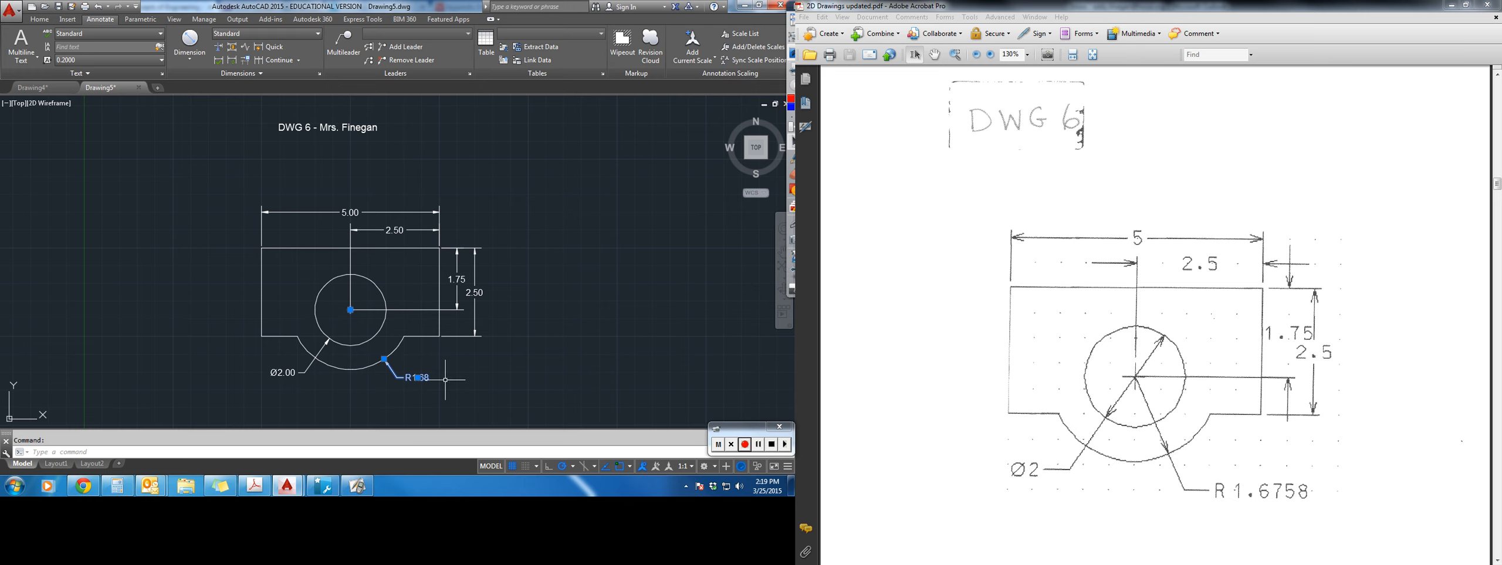
pyautogui.click(320, 35)
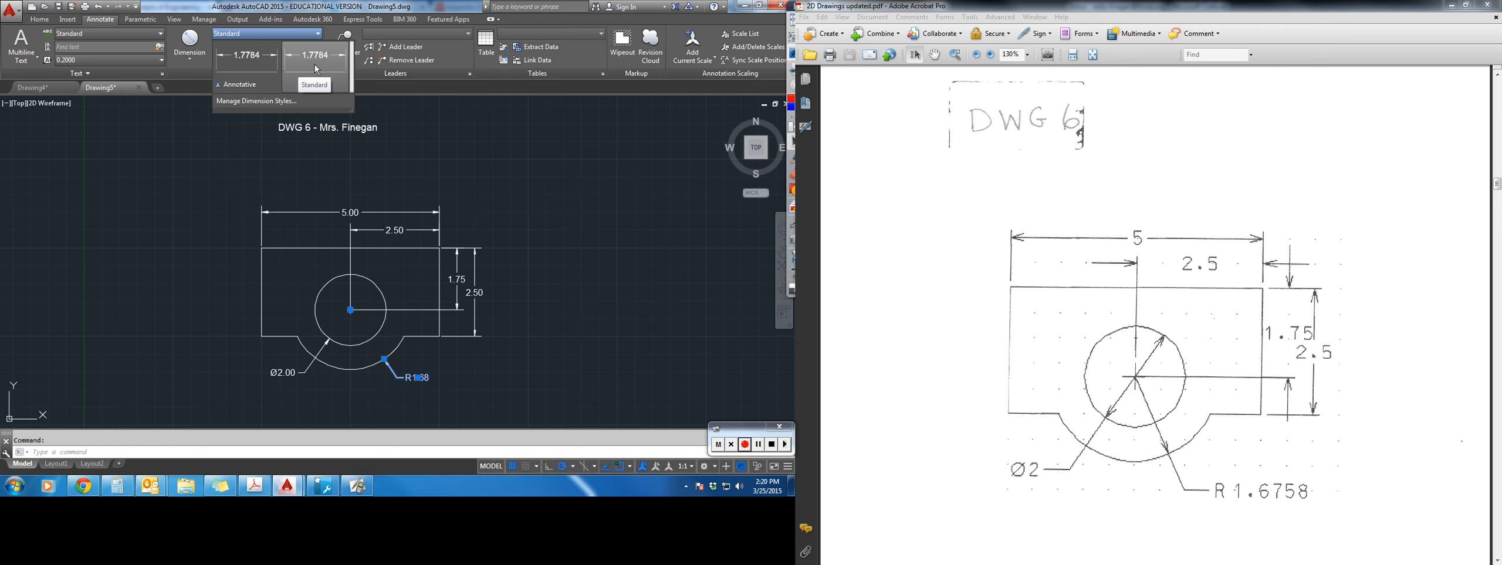
pyautogui.click(265, 74)
pyautogui.press('Escape')
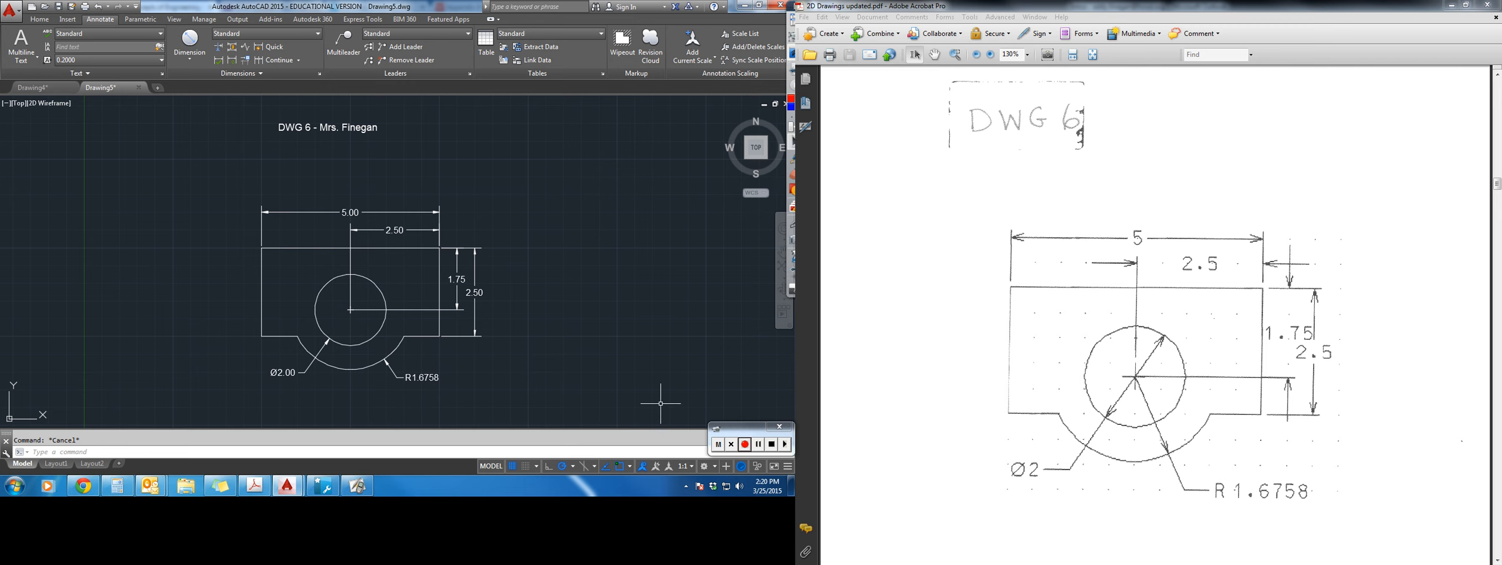
pyautogui.click(758, 445)
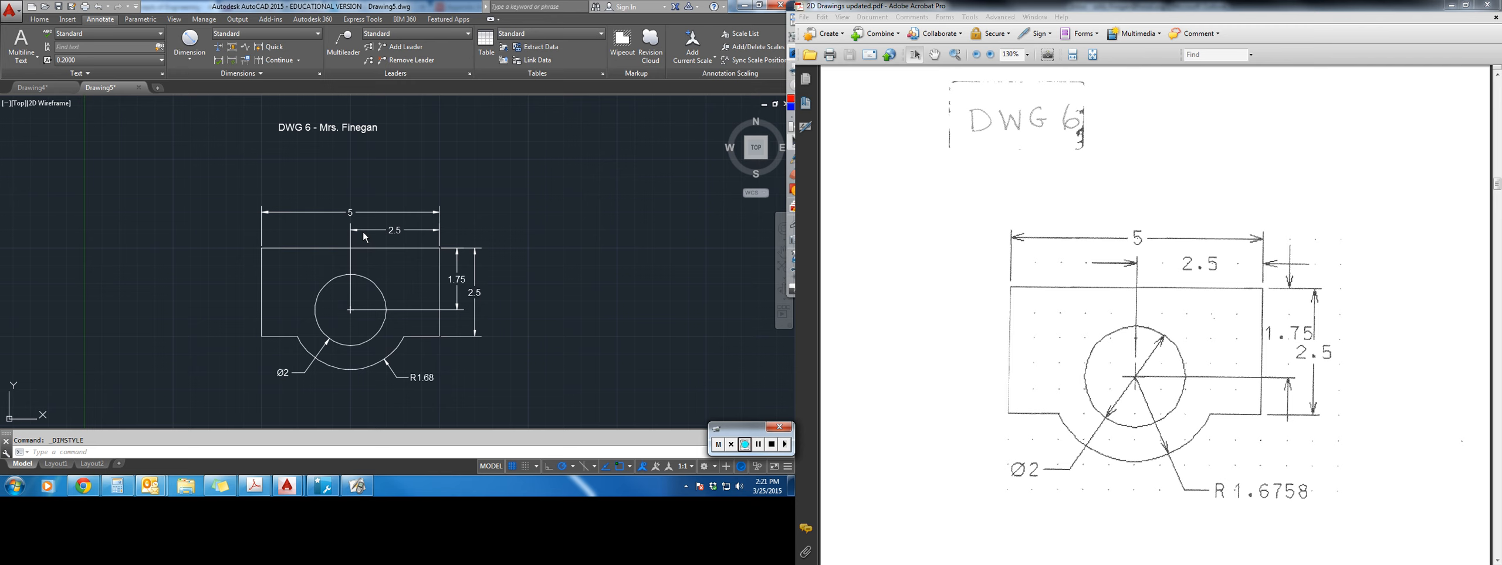
pyautogui.click(588, 318)
pyautogui.hotkey('ctrl', 'z')
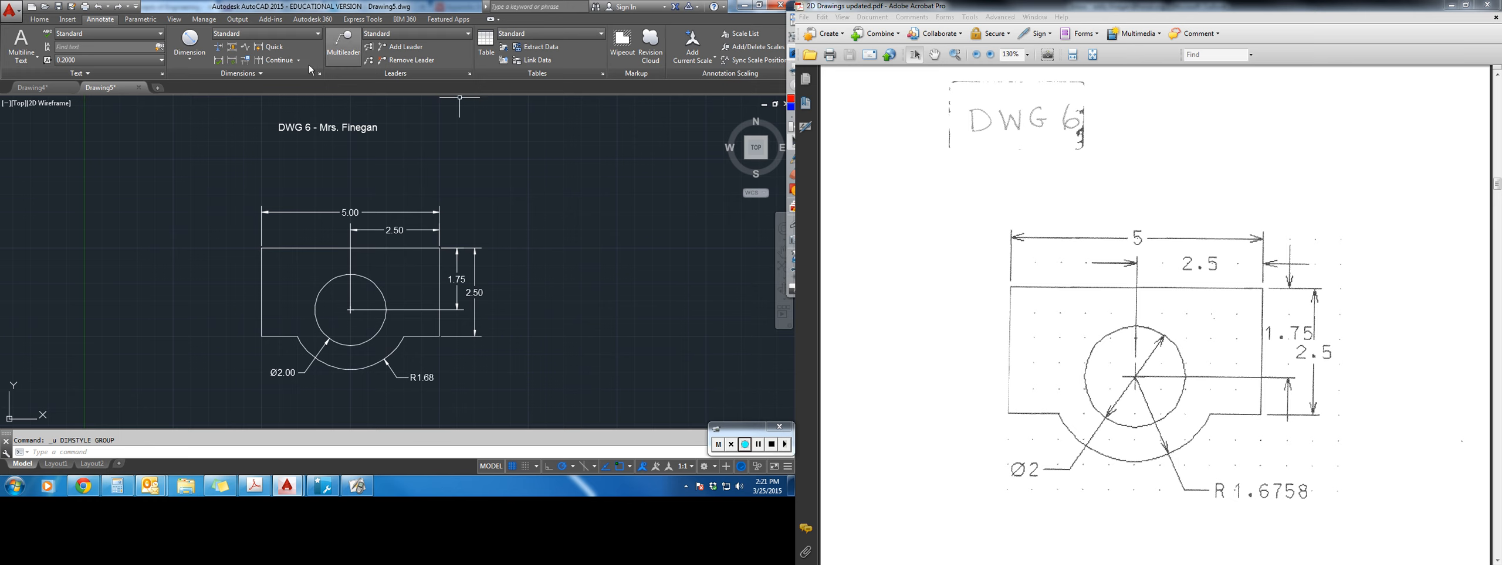
# Modify DWG 6's Standard dimension style to a linear precision of 0.0000 with leading and trailing zeros suppressed.
pyautogui.click(317, 34)
pyautogui.click(277, 103)
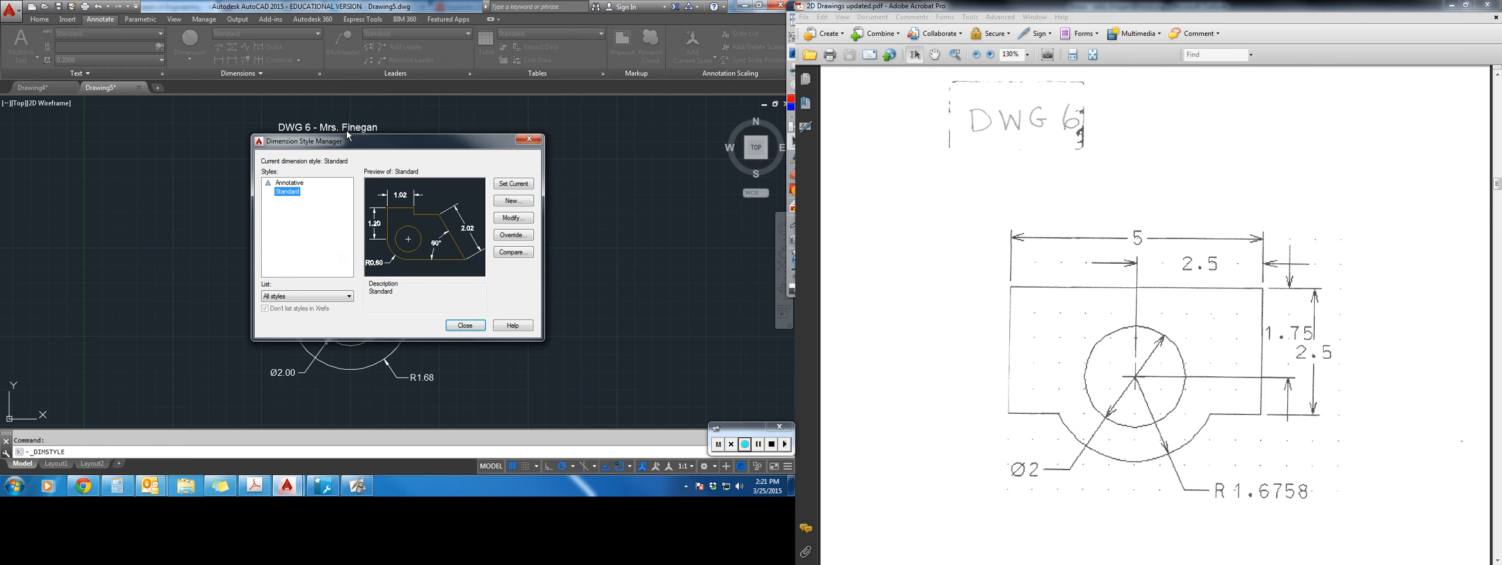
pyautogui.click(288, 192)
pyautogui.click(506, 218)
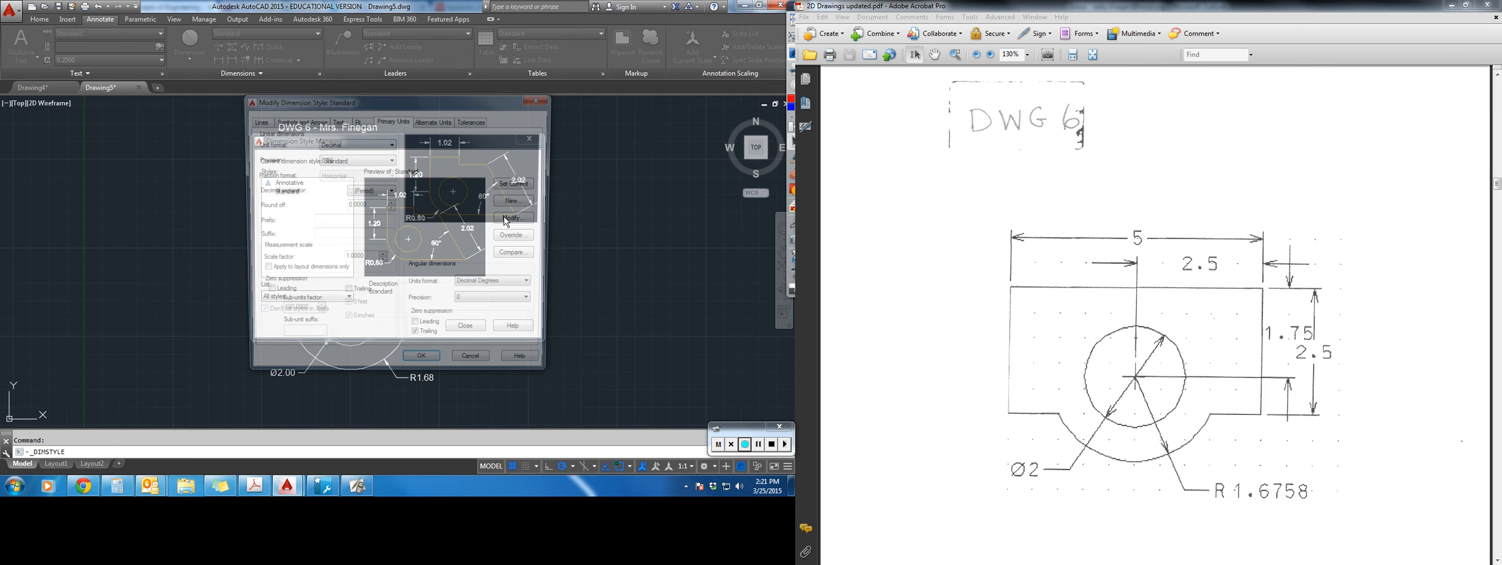
pyautogui.click(340, 160)
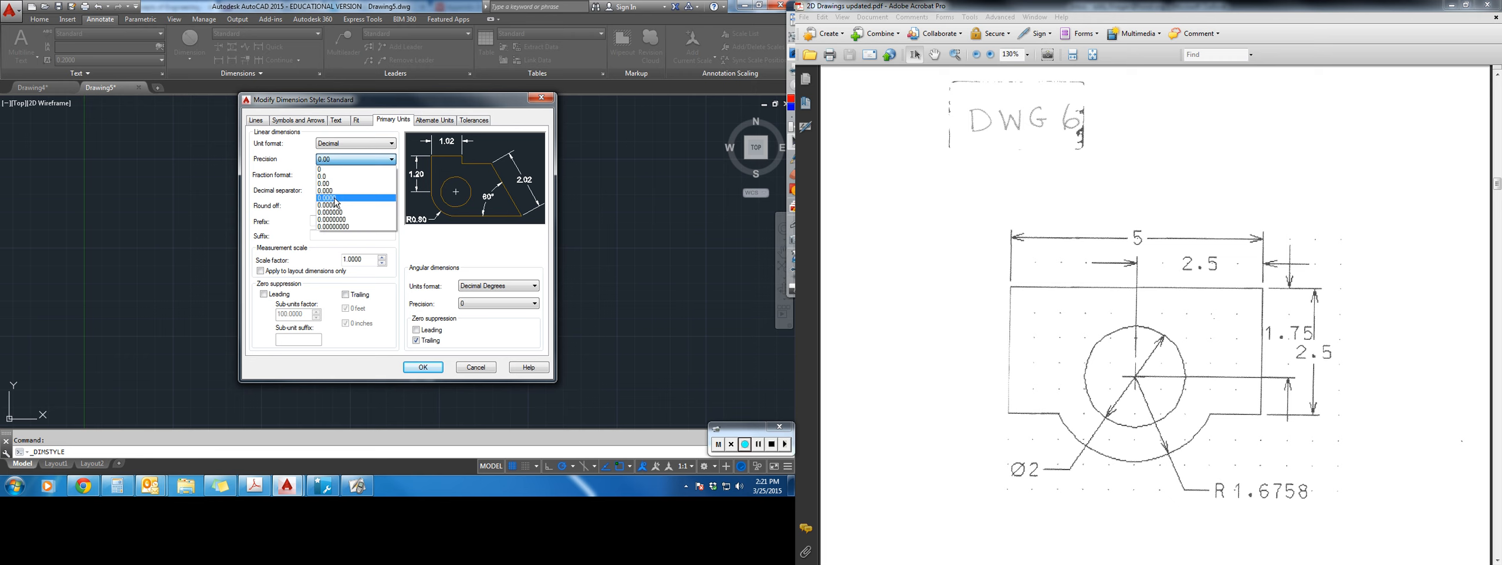
pyautogui.click(336, 198)
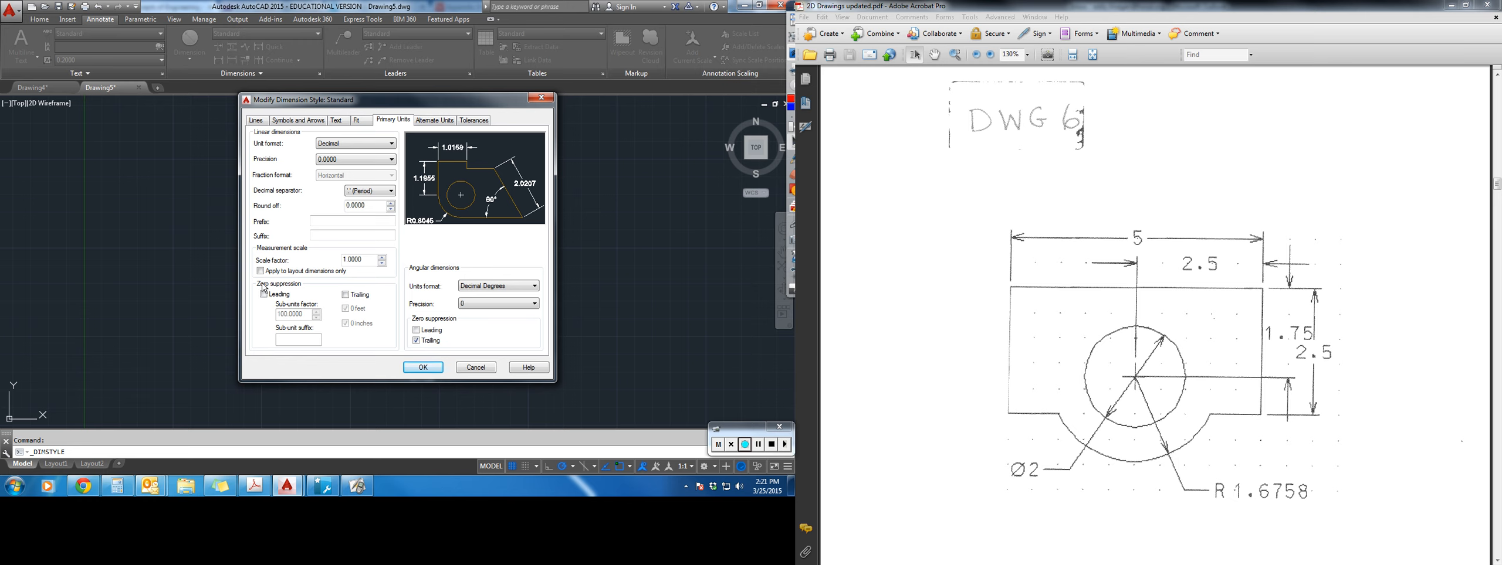
pyautogui.click(346, 295)
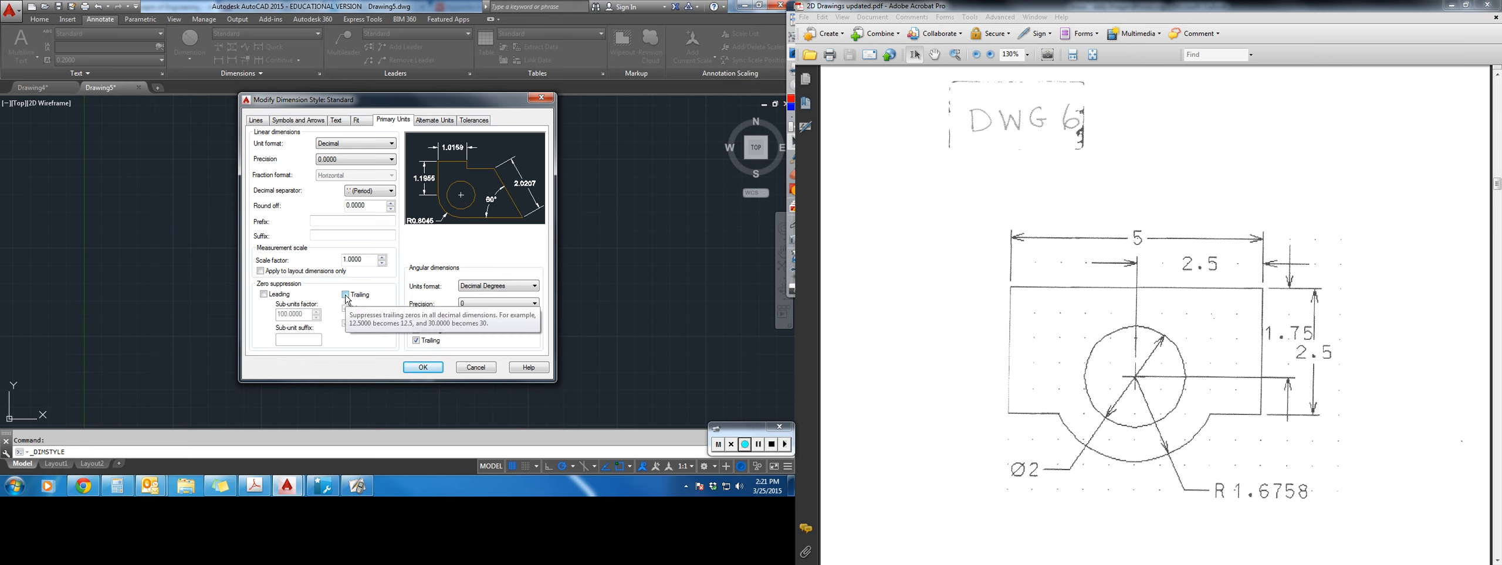
pyautogui.click(269, 296)
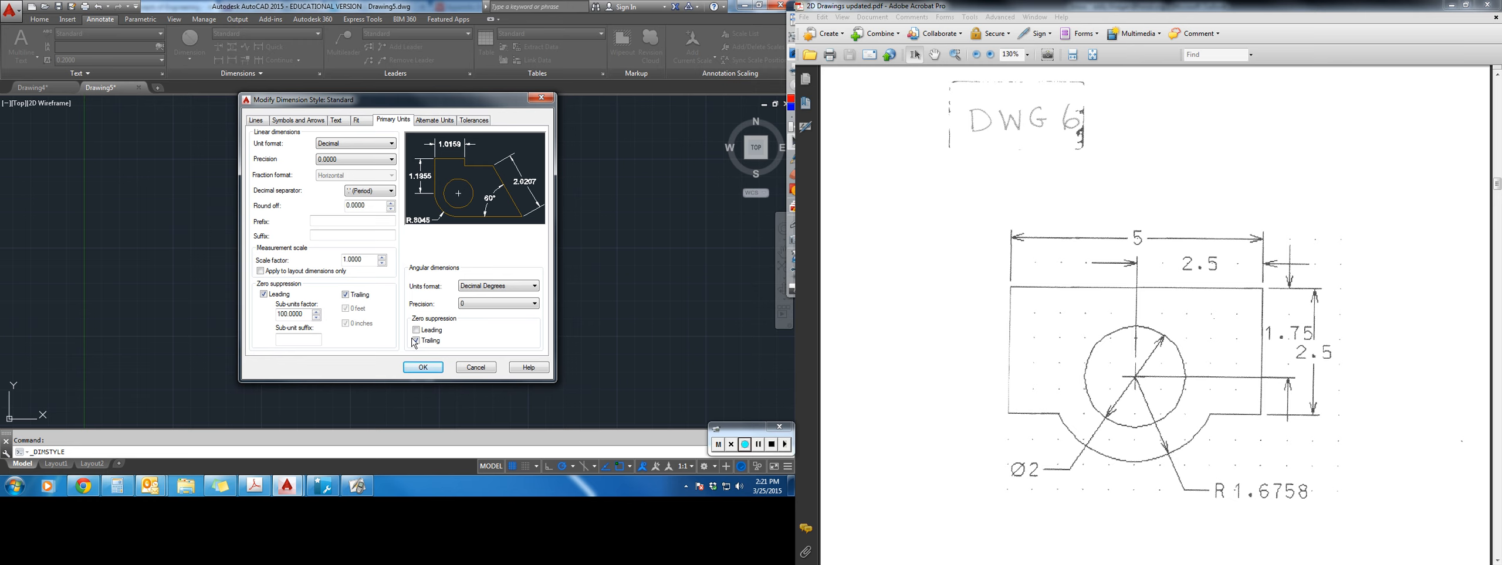
pyautogui.click(420, 369)
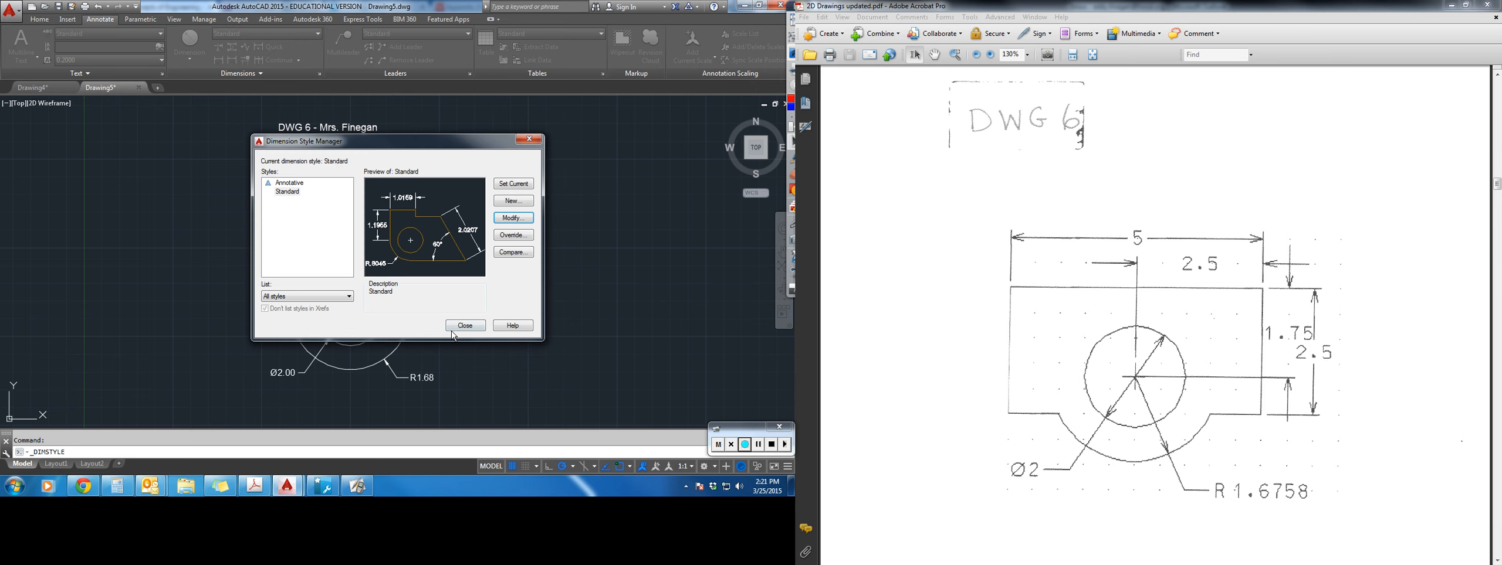
pyautogui.click(465, 325)
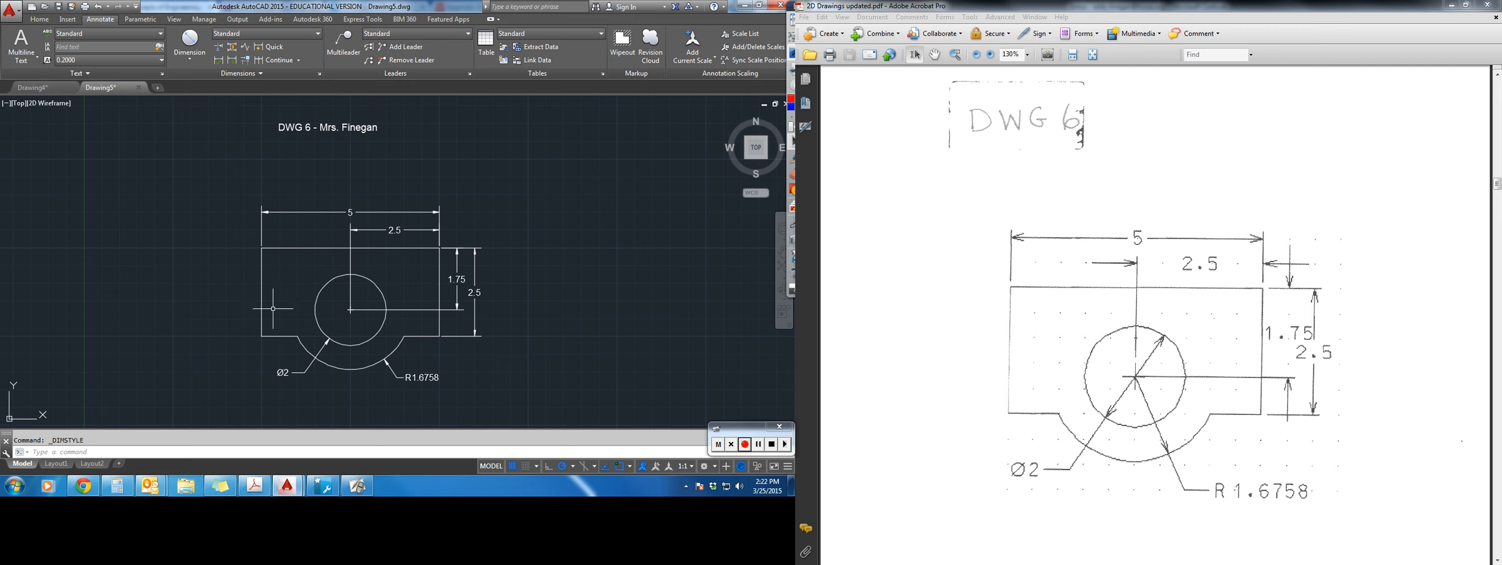
# Switch to the DWG 5 drawing and modify its Standard dimension style to suppress trailing zeros in linear dimensions, keeping precision at 0.00.
pyautogui.click(57, 86)
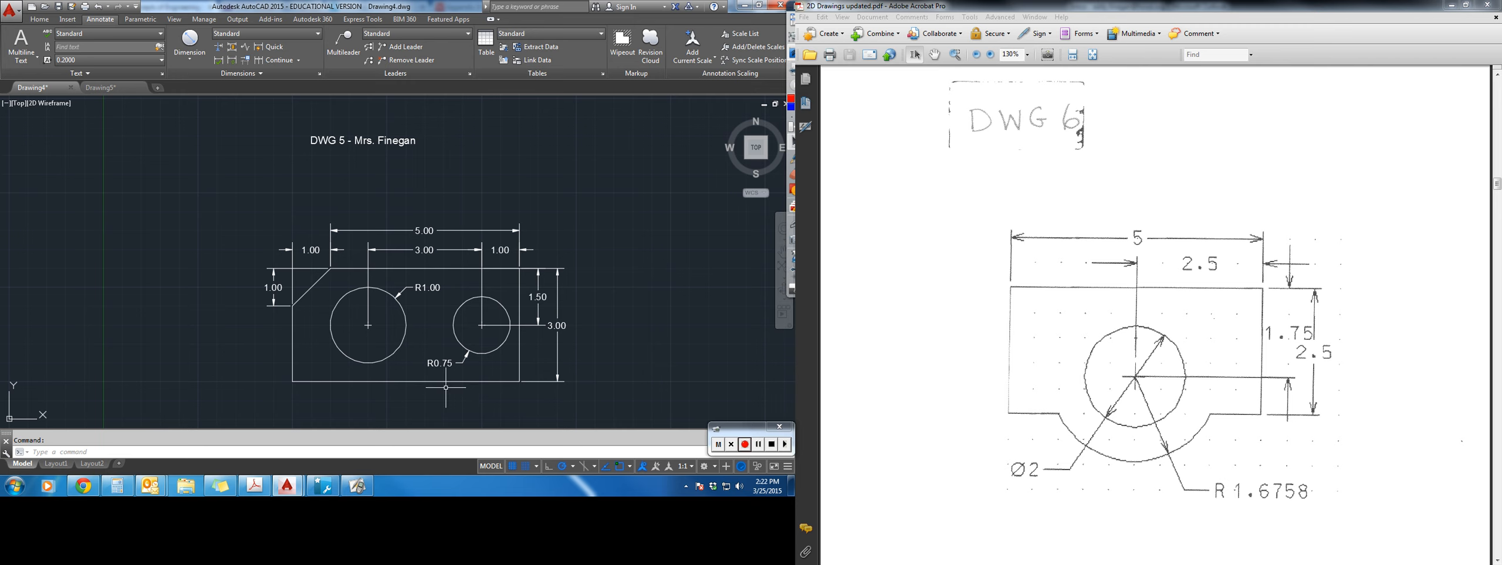
pyautogui.click(320, 35)
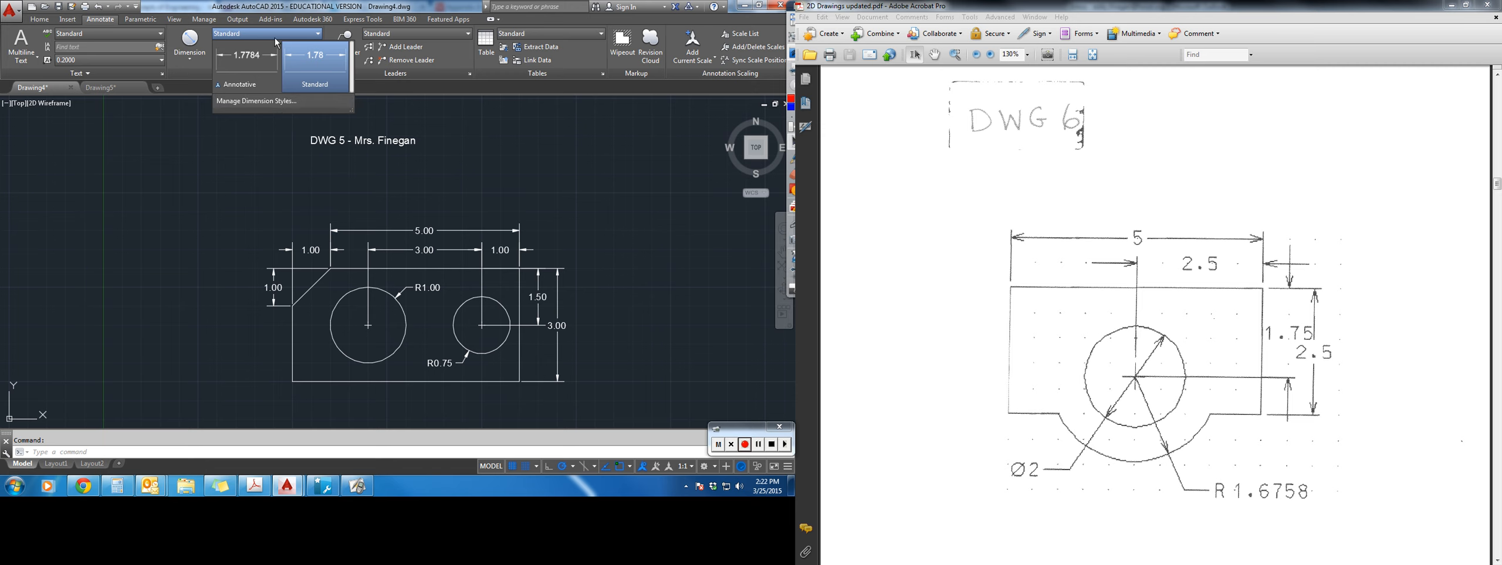
pyautogui.click(267, 101)
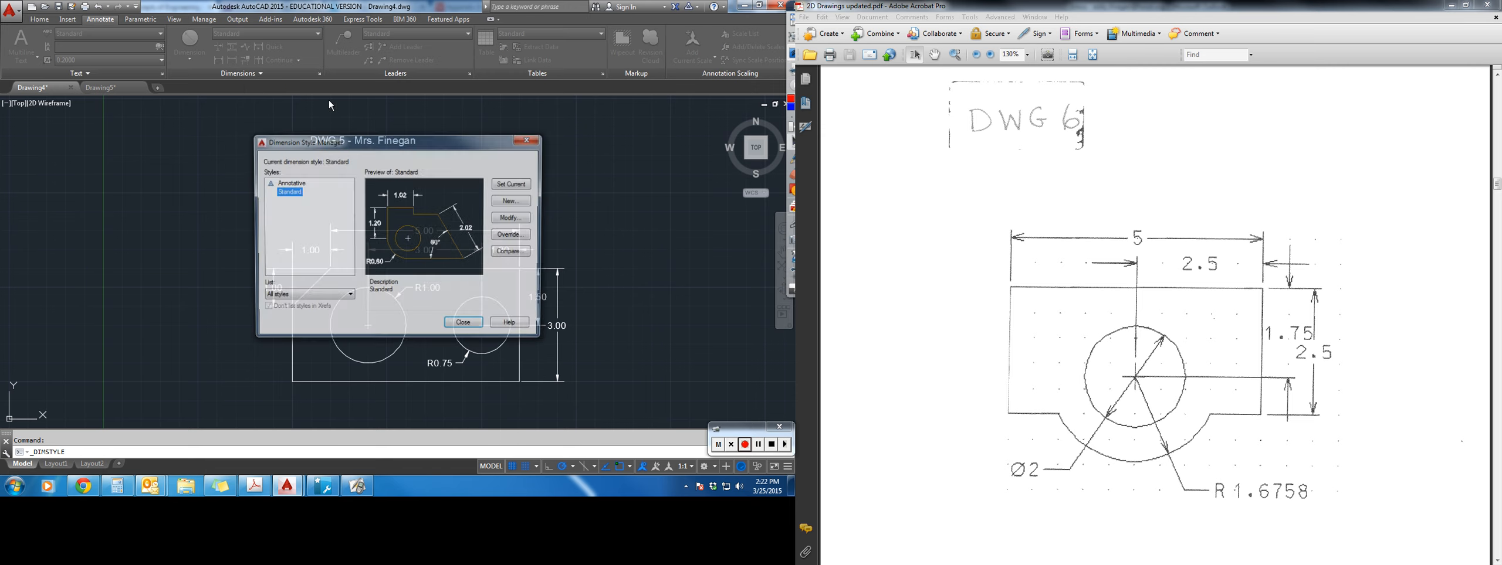
pyautogui.click(504, 218)
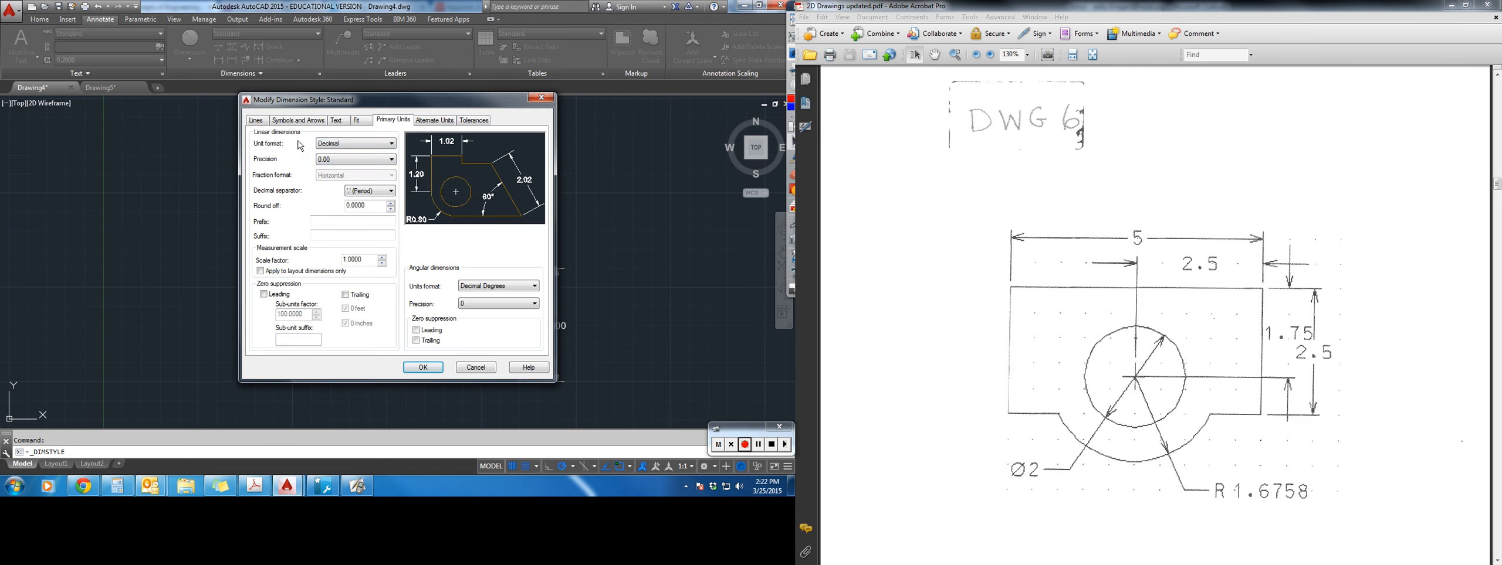
pyautogui.click(357, 159)
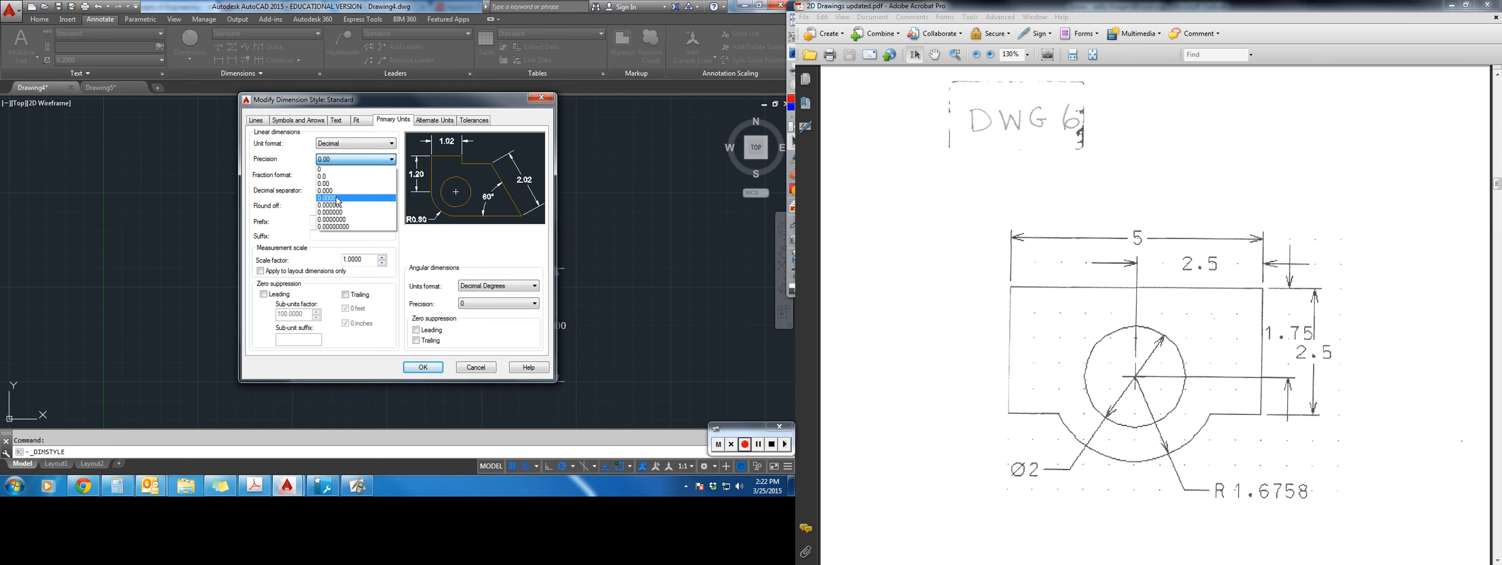
pyautogui.click(326, 184)
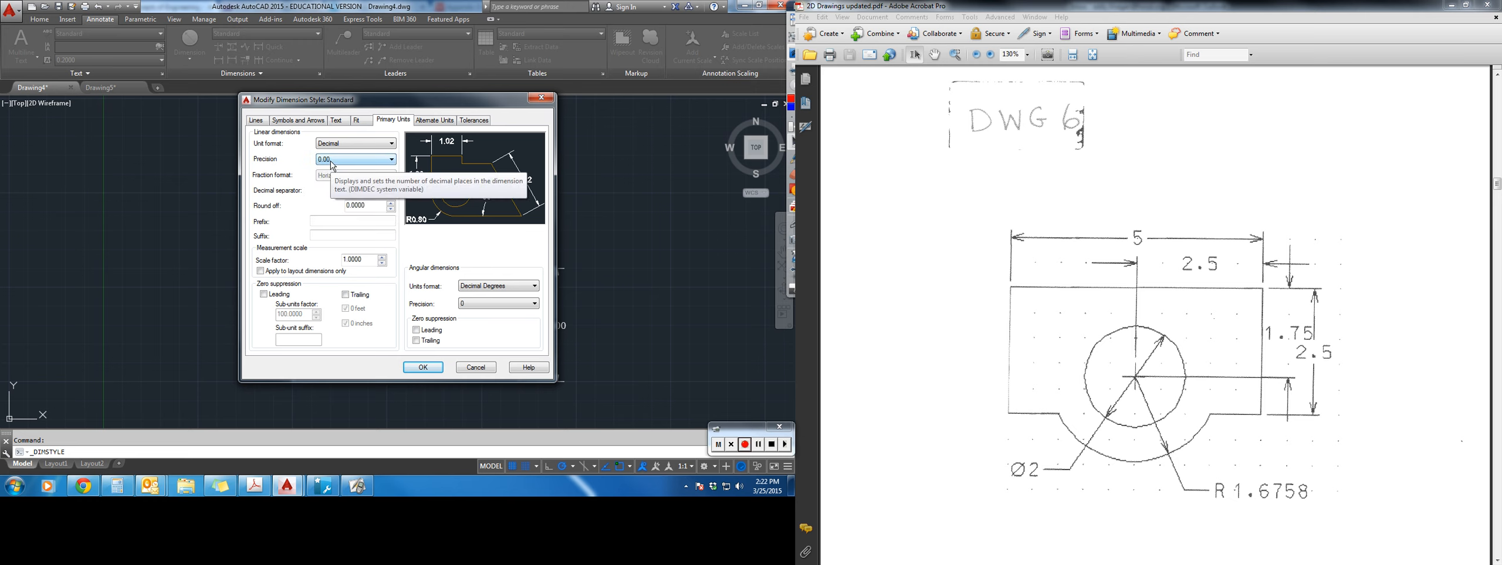
pyautogui.click(262, 295)
pyautogui.click(263, 295)
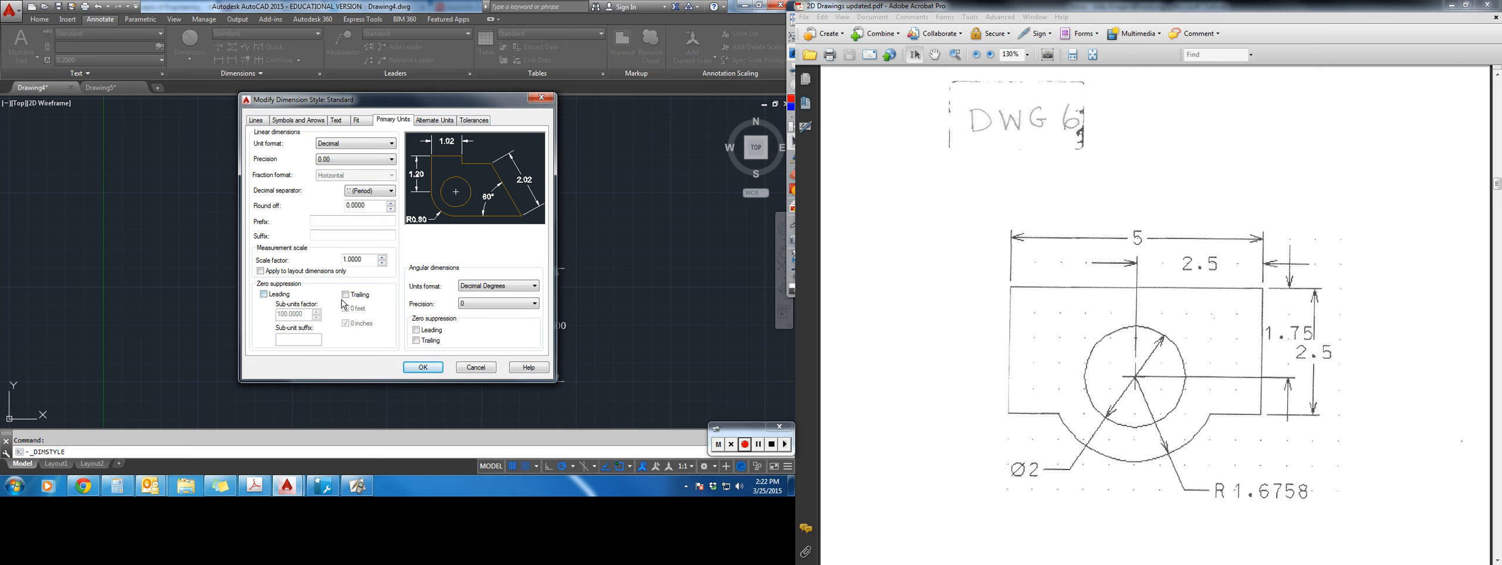
pyautogui.click(345, 295)
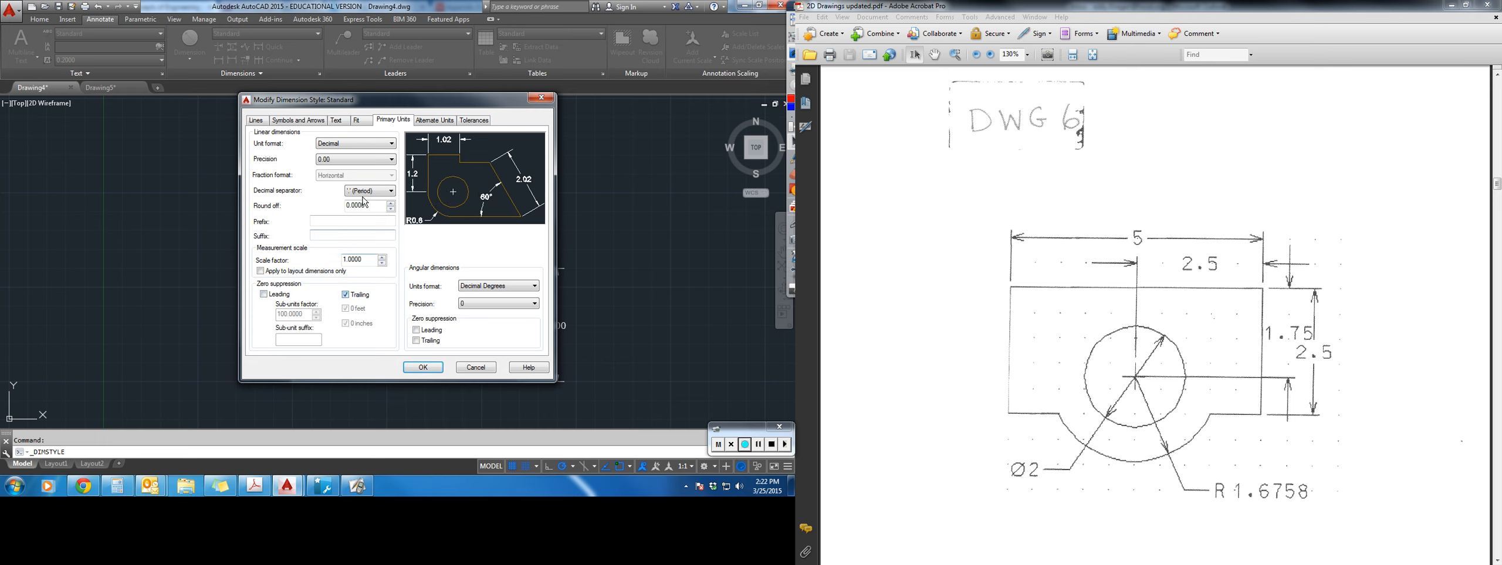
pyautogui.click(419, 367)
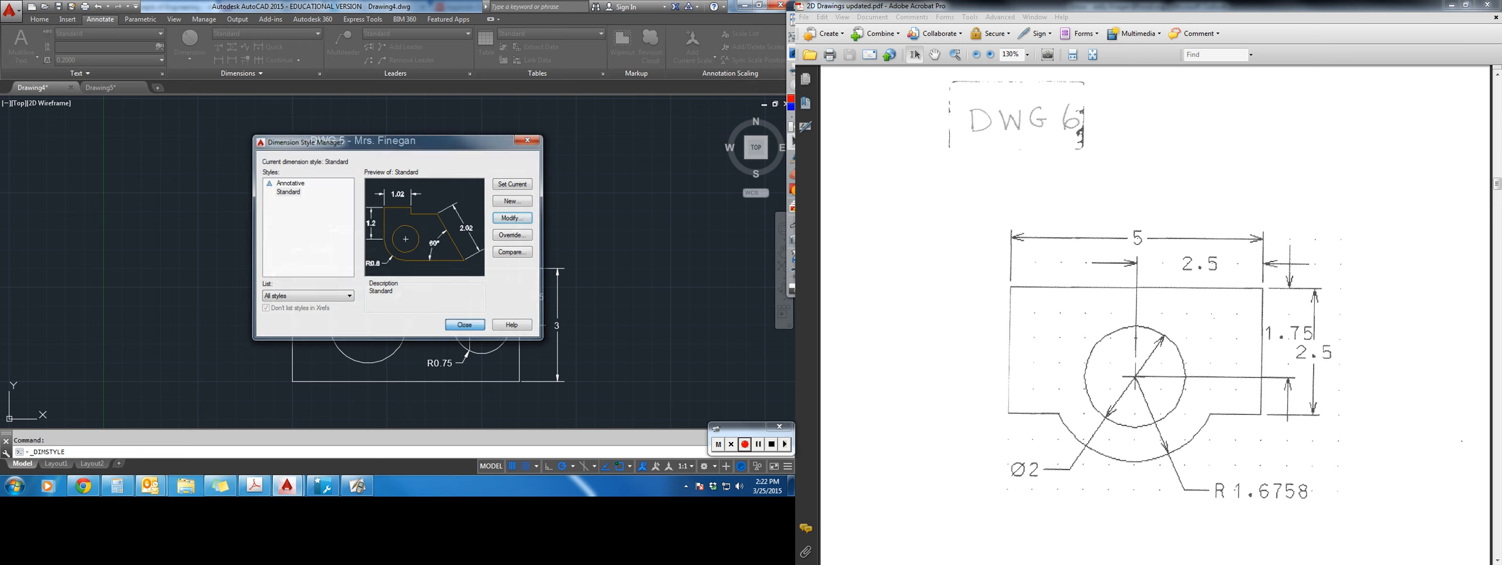
pyautogui.click(470, 331)
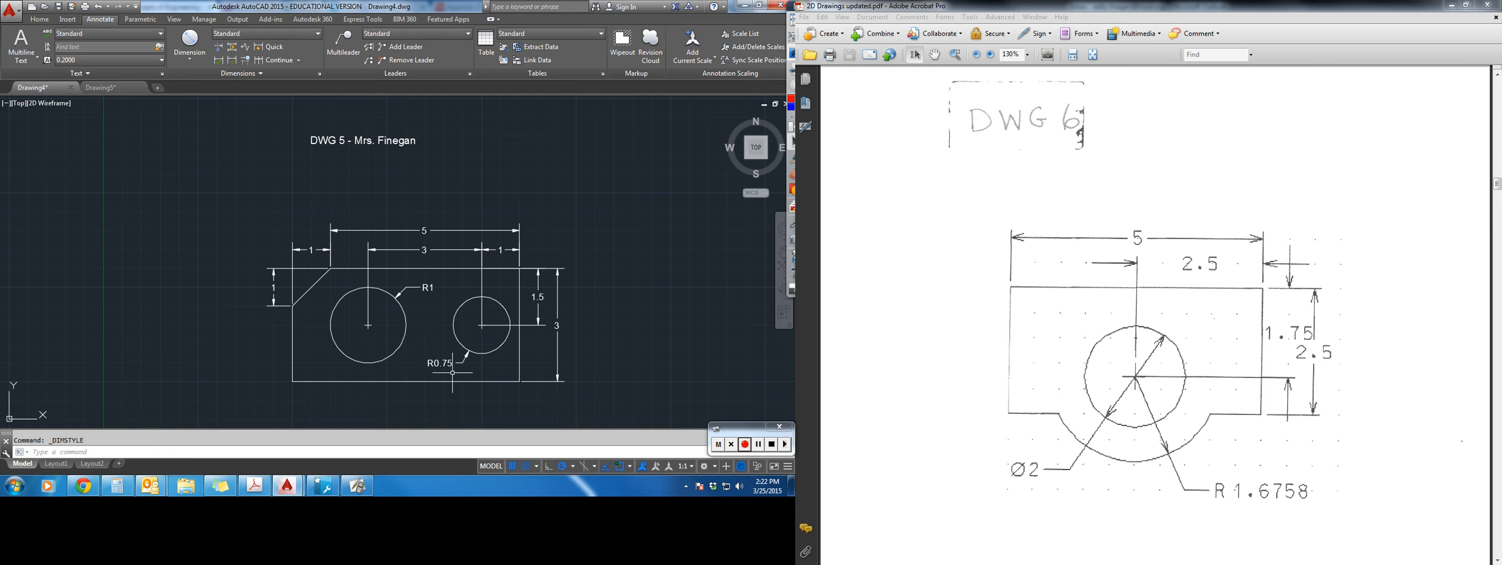
# Compare with DWG 5 in the PDF reference and set DWG 5's Standard dimension style to suppress leading zeros in linear dimensions.
pyautogui.click(1496, 164)
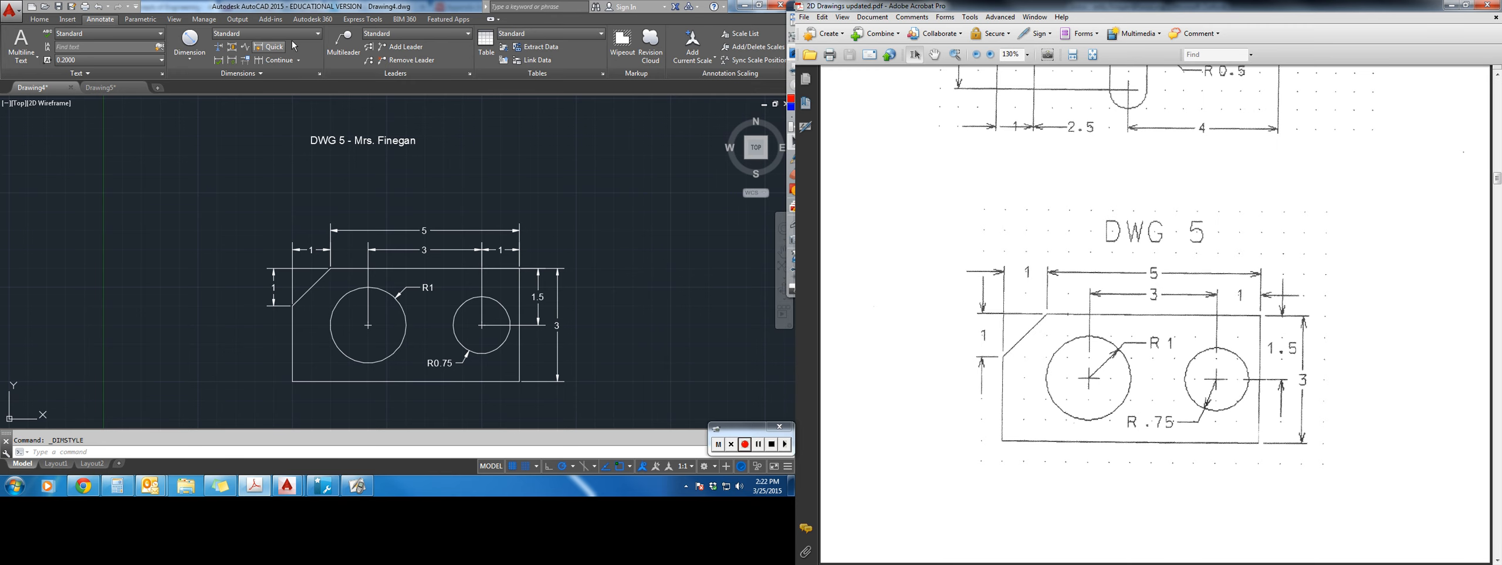
pyautogui.click(264, 37)
pyautogui.click(320, 36)
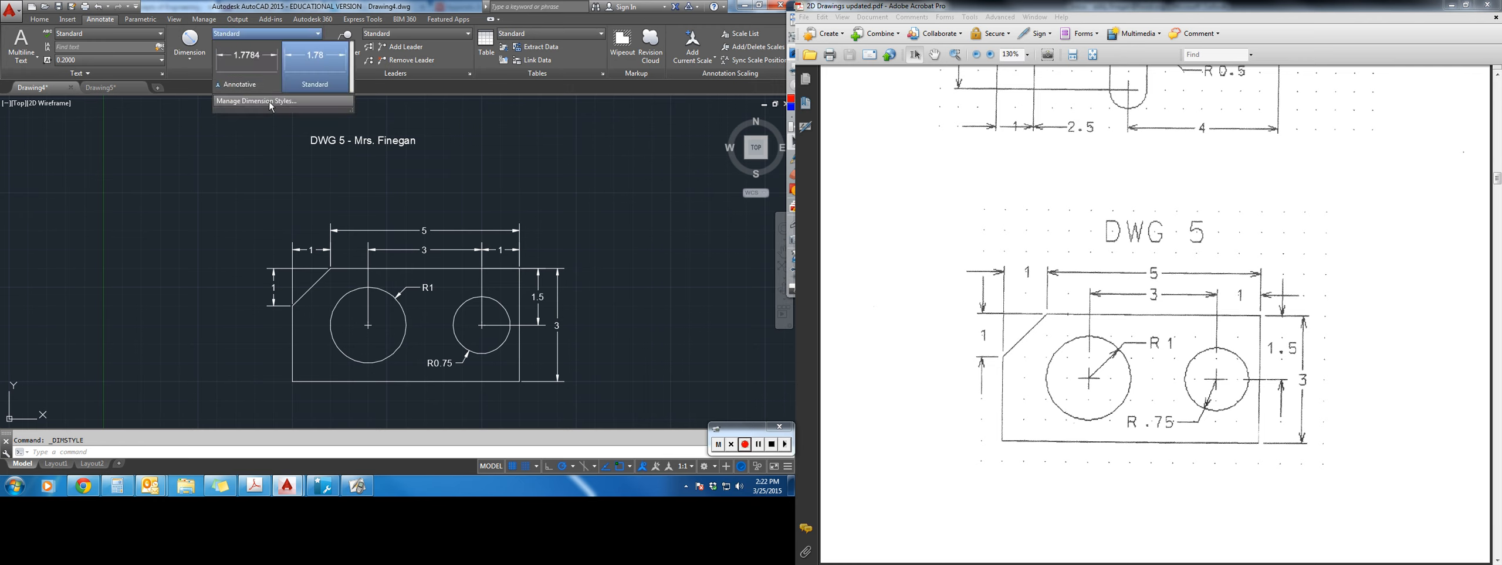
pyautogui.click(270, 108)
pyautogui.hotkey('alt', 'm')
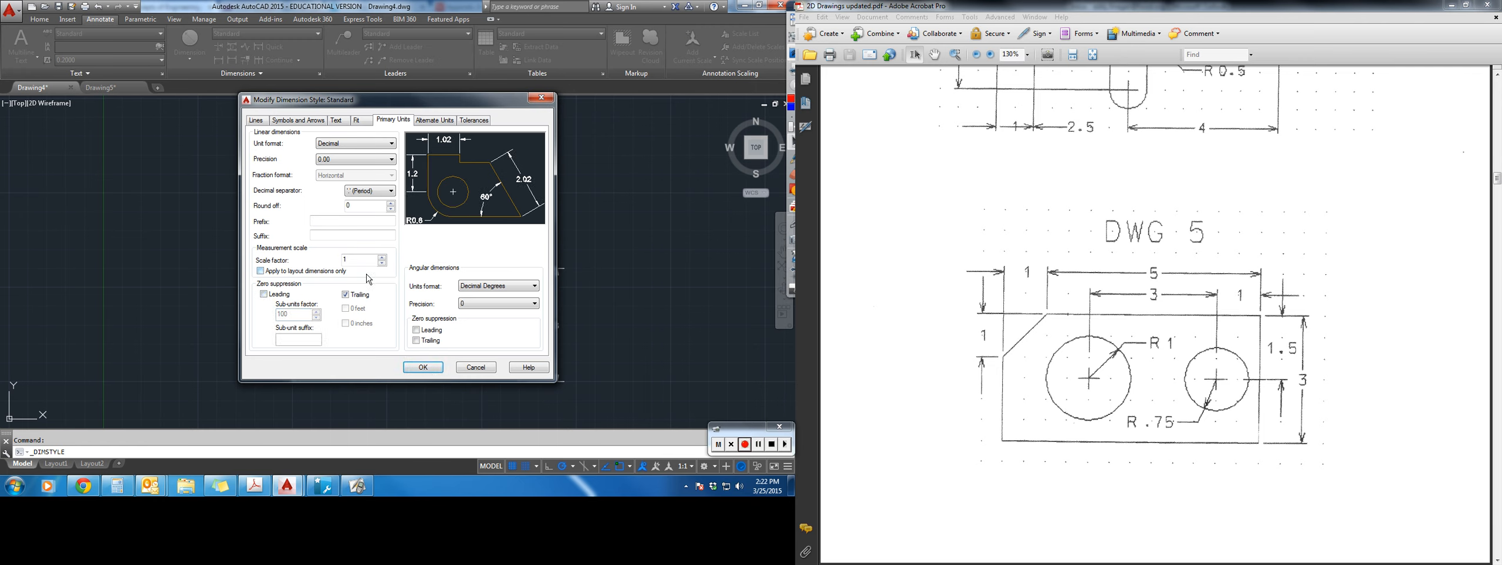
pyautogui.click(423, 368)
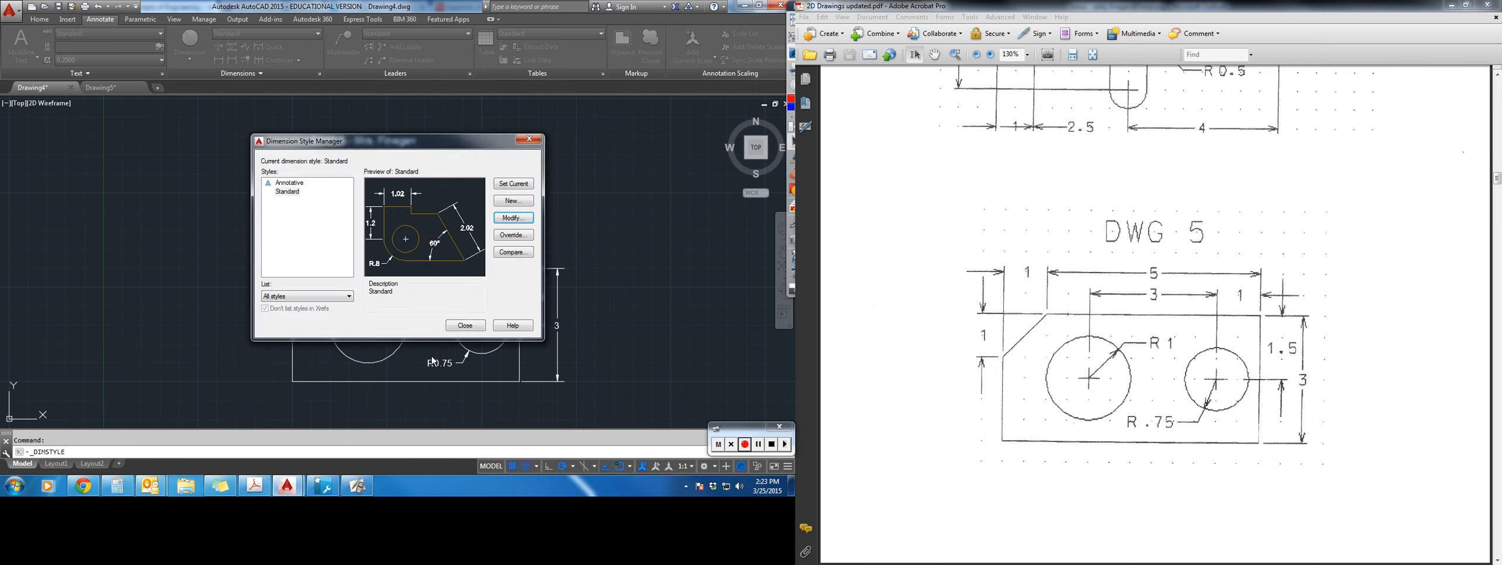
pyautogui.click(464, 325)
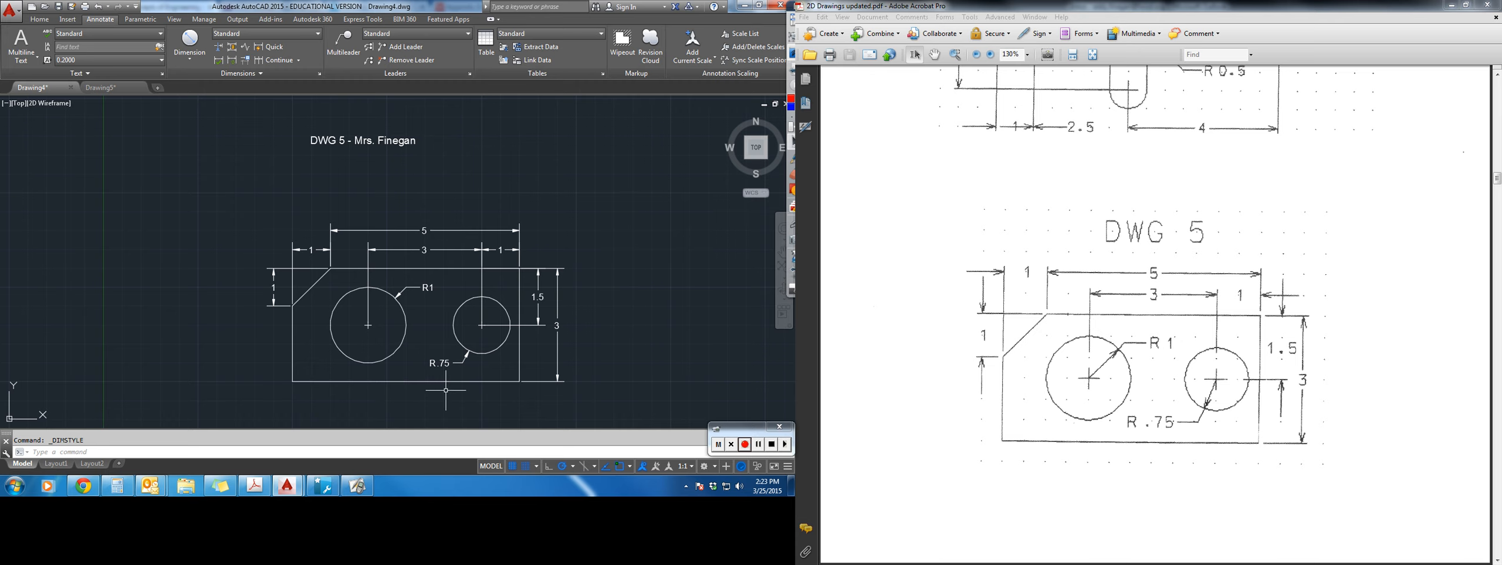